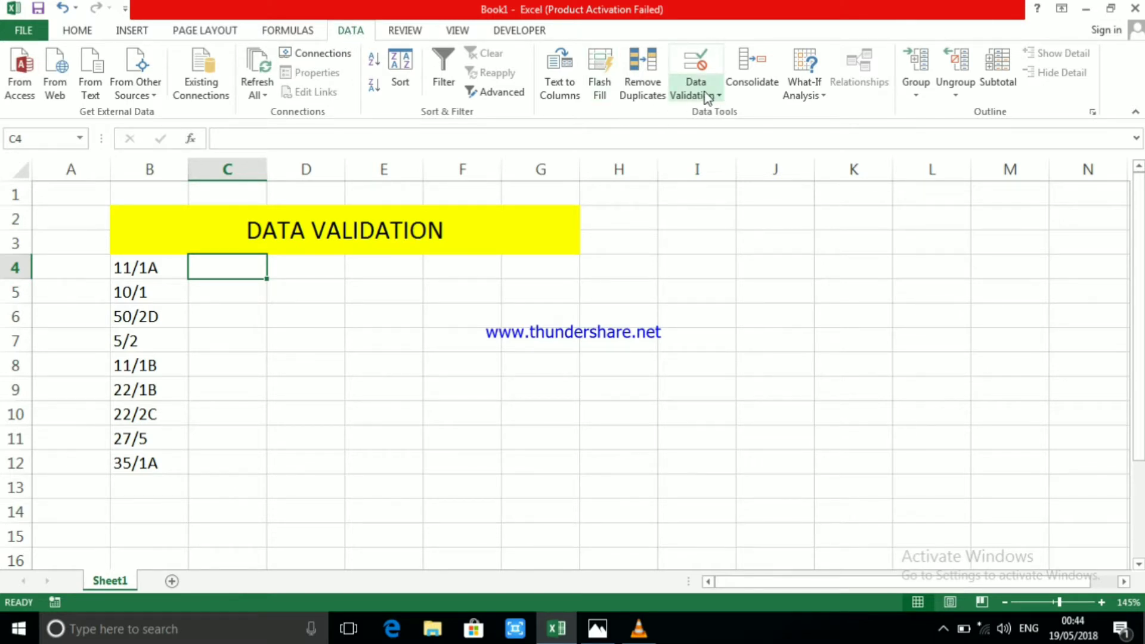
Give C4 a List validation with the source JAN,MAY,SEP.
click(721, 97)
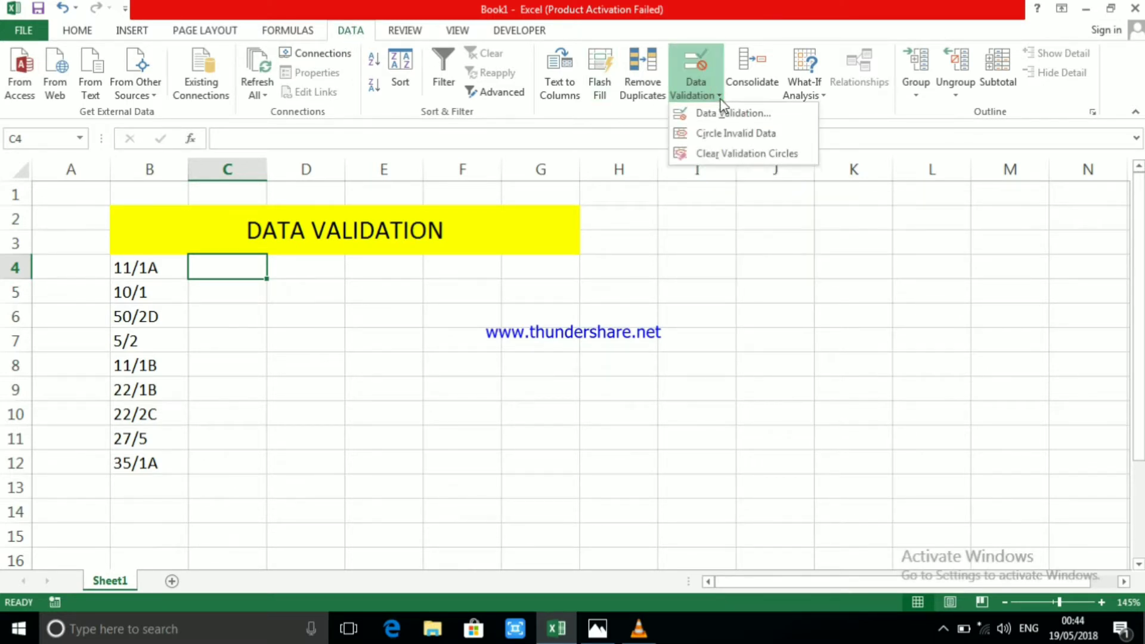
click(715, 118)
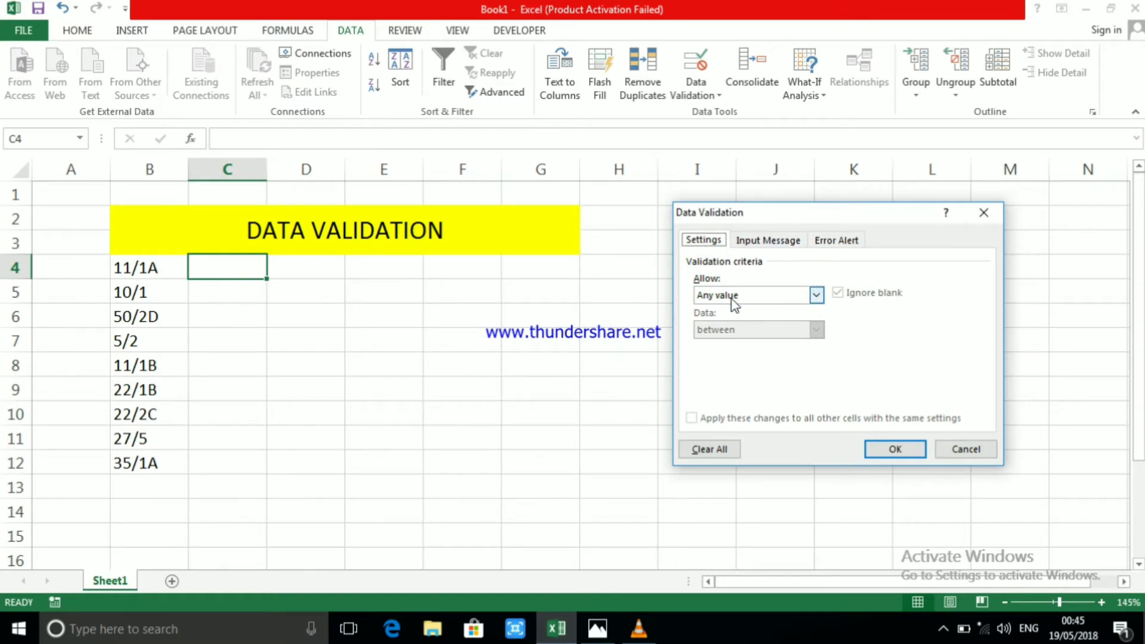
click(817, 295)
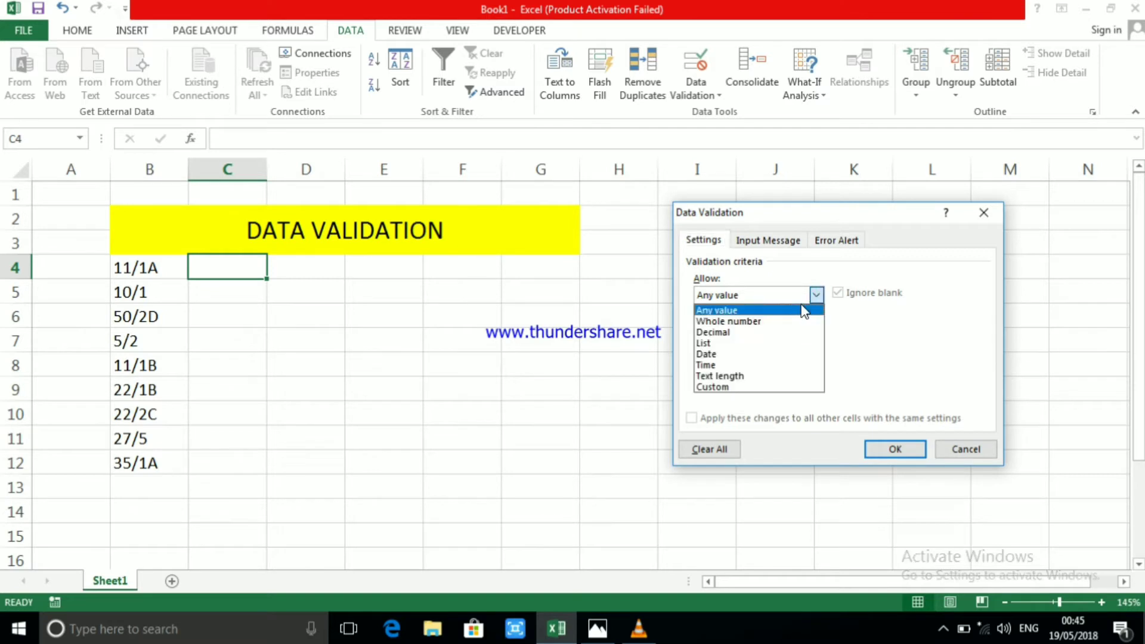
click(723, 345)
click(723, 362)
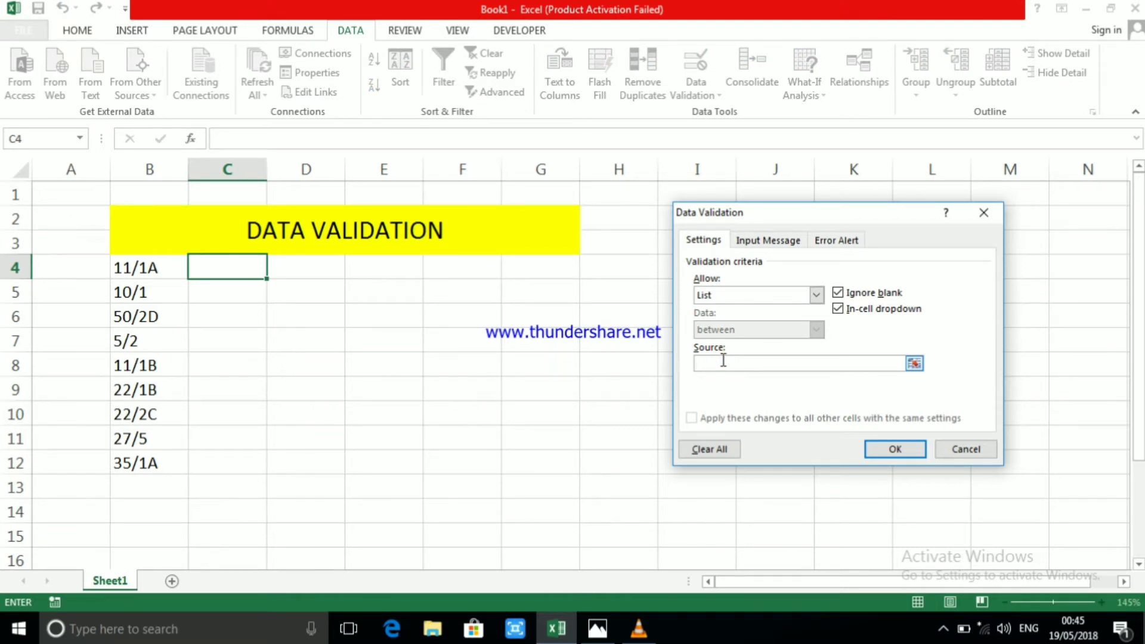
text(JAN,)
text(MA)
text(Y,)
text(S)
text(EP)
click(897, 451)
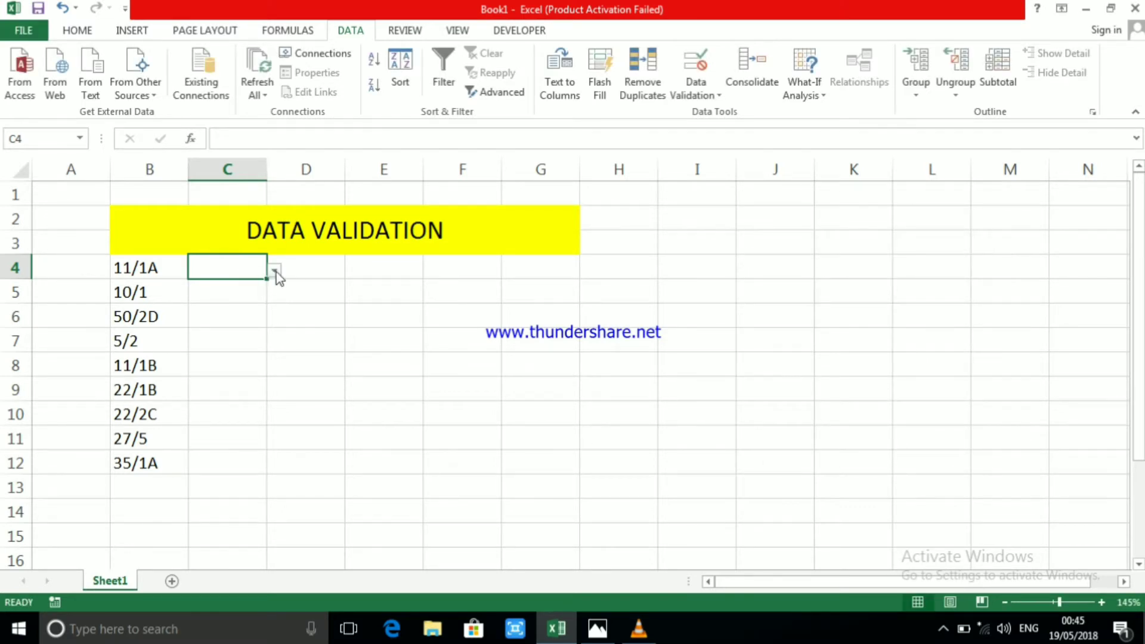
Check that C4 shows the JAN/MAY/SEP dropdown while C5 has none yet.
click(412, 307)
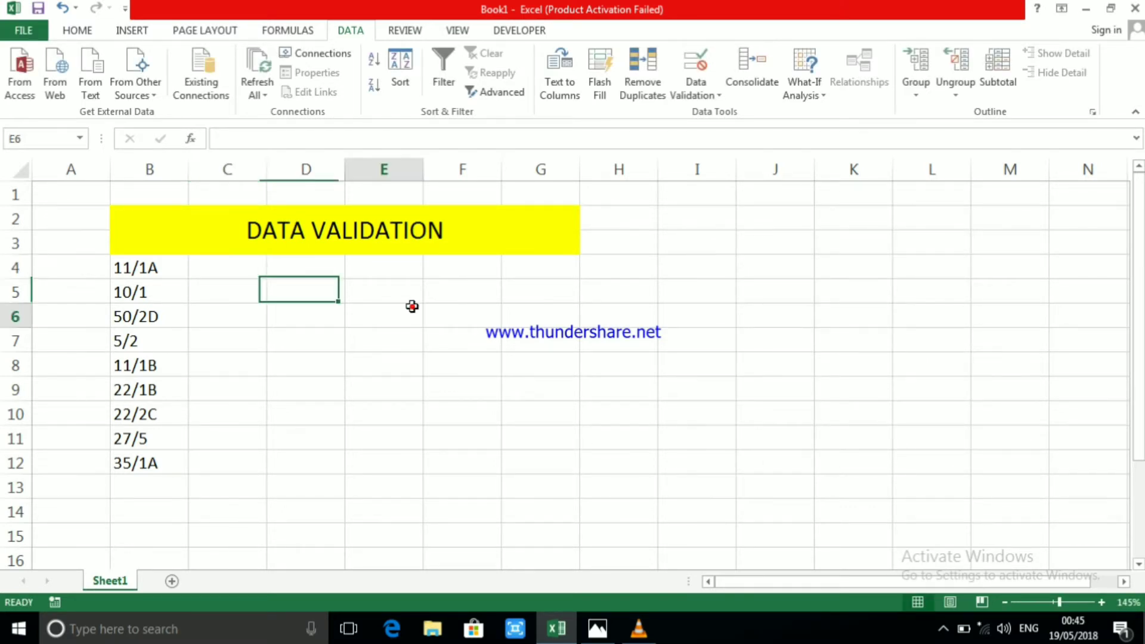
click(247, 273)
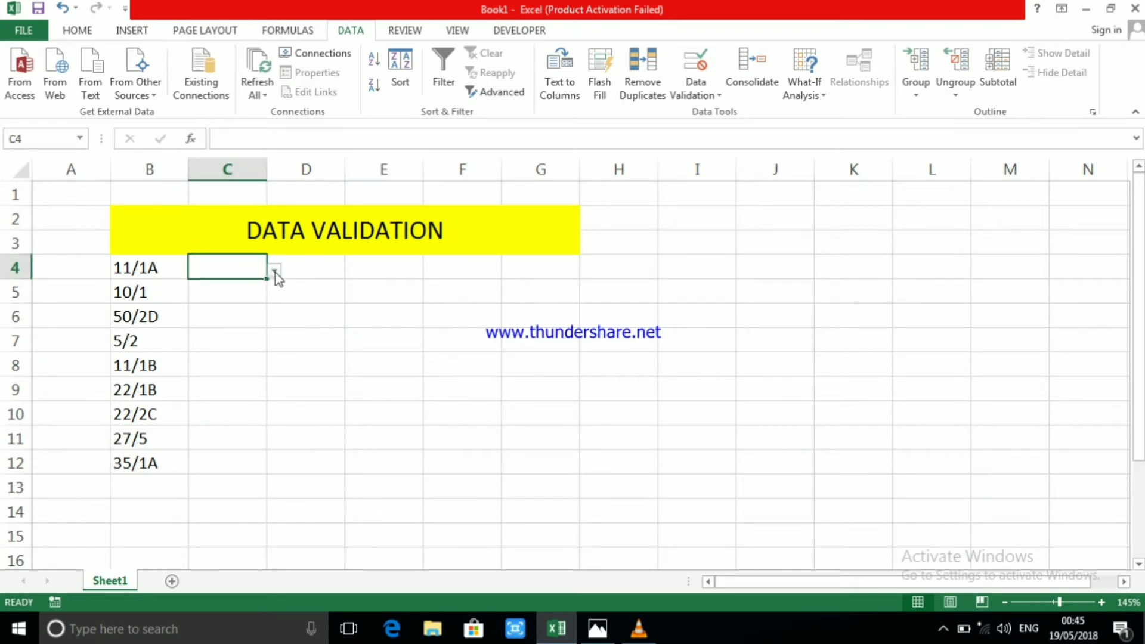
click(275, 272)
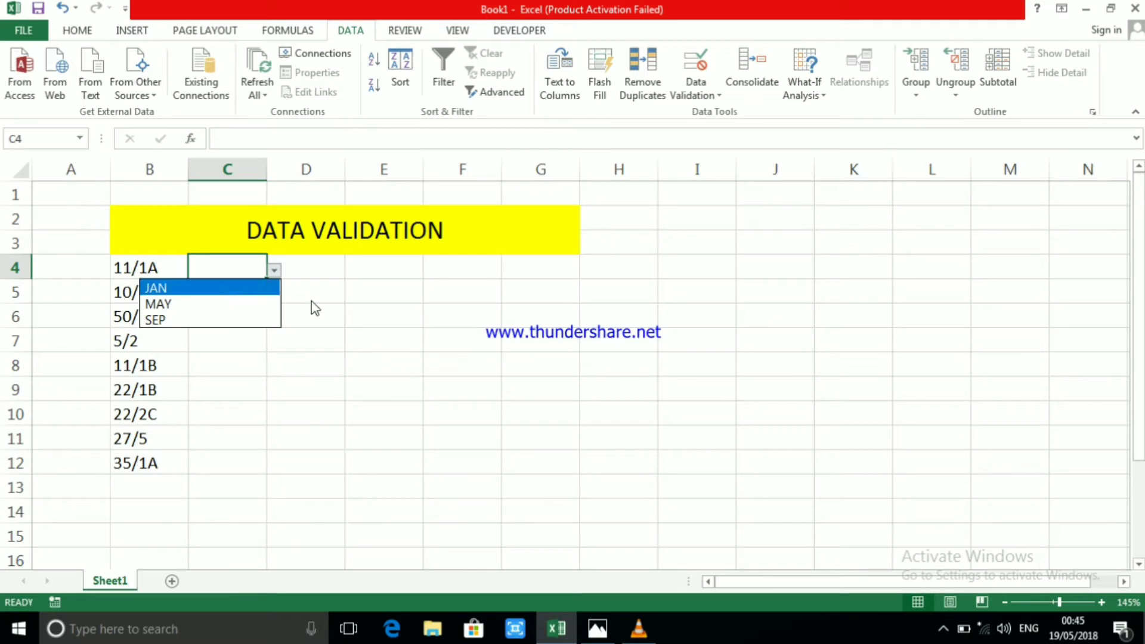
key(Escape)
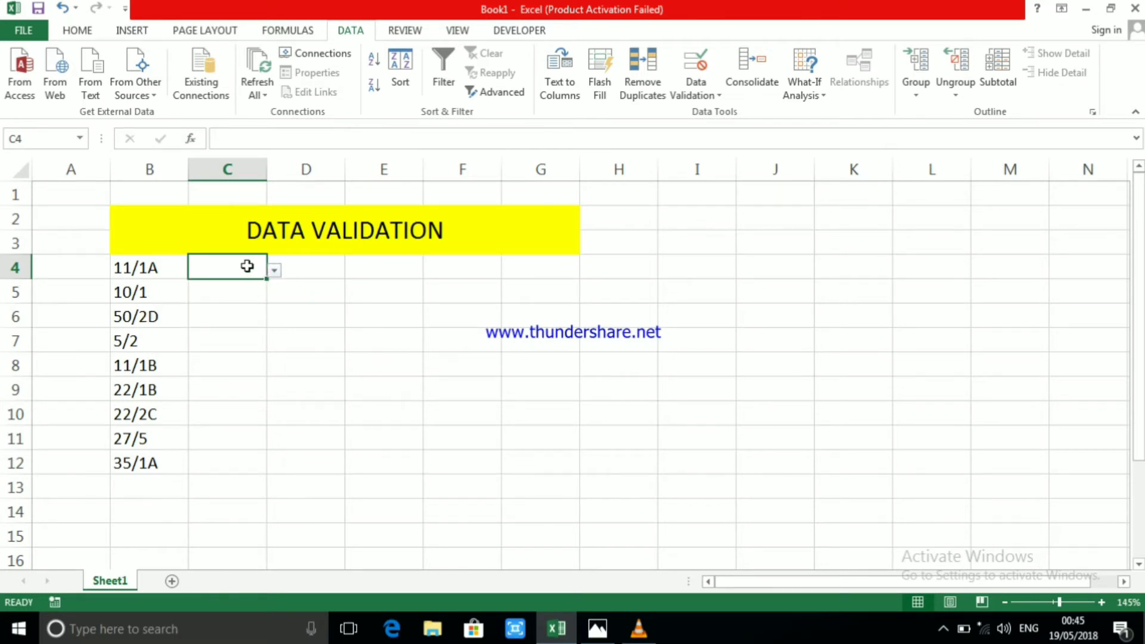
click(245, 292)
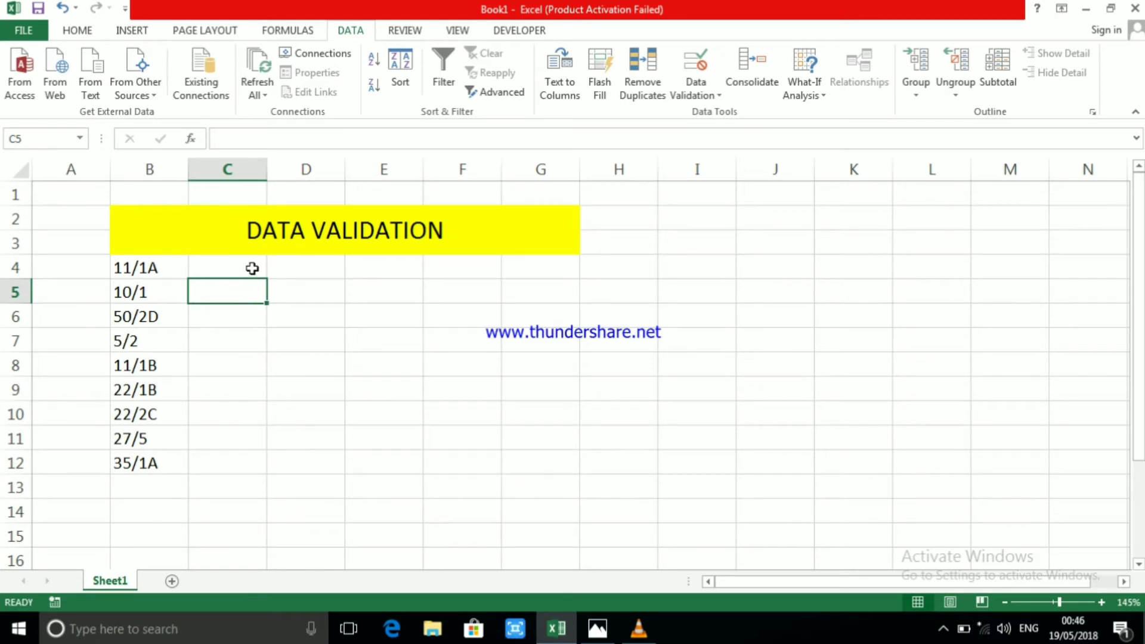
click(253, 268)
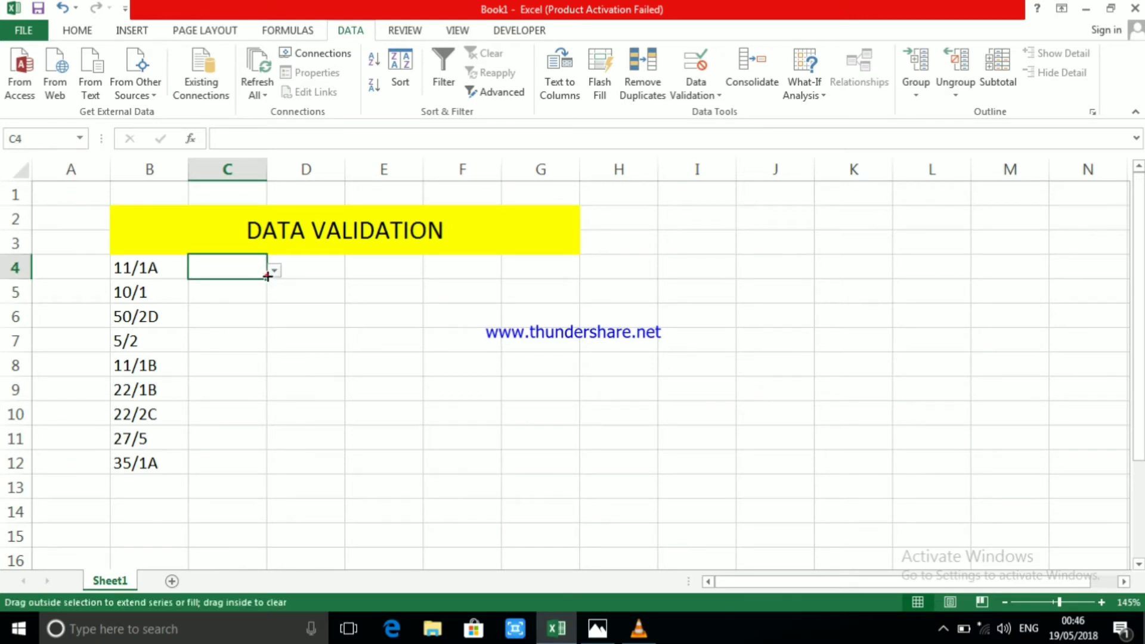
Fill C4's list validation down to C12 and verify the dropdowns in C12 and C4.
drag(267, 276, 251, 483)
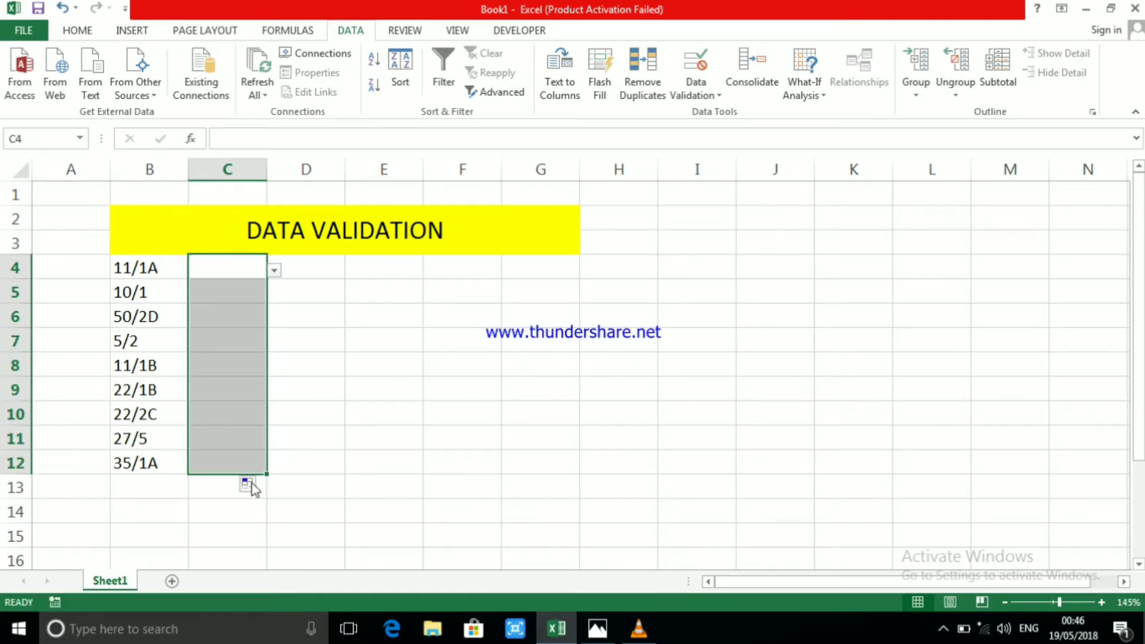
click(251, 465)
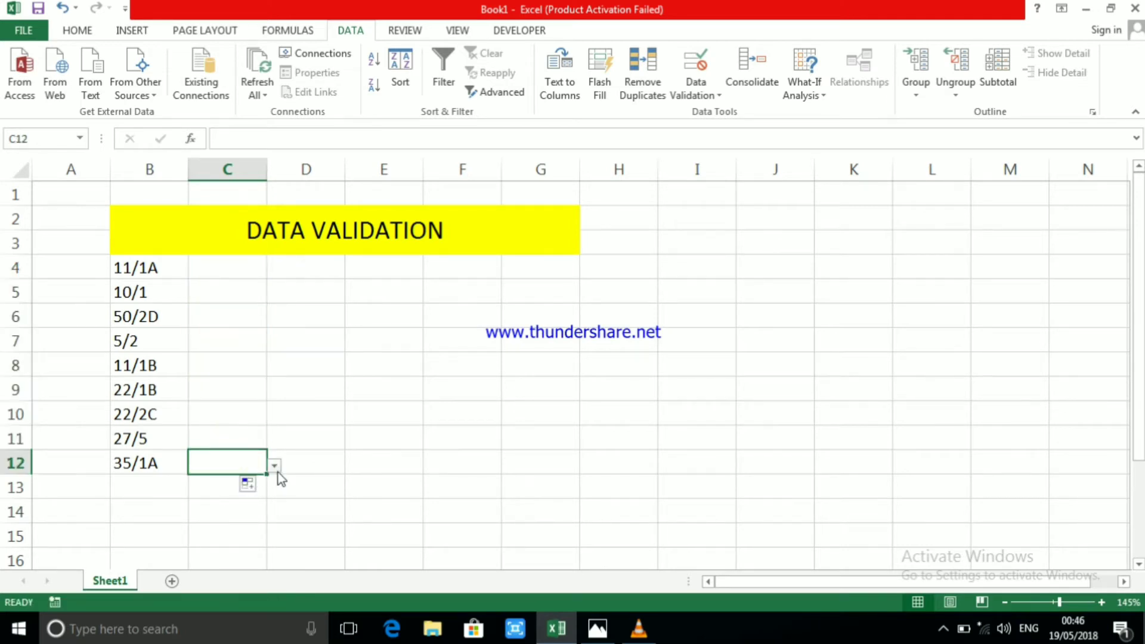
click(277, 468)
click(276, 468)
click(238, 269)
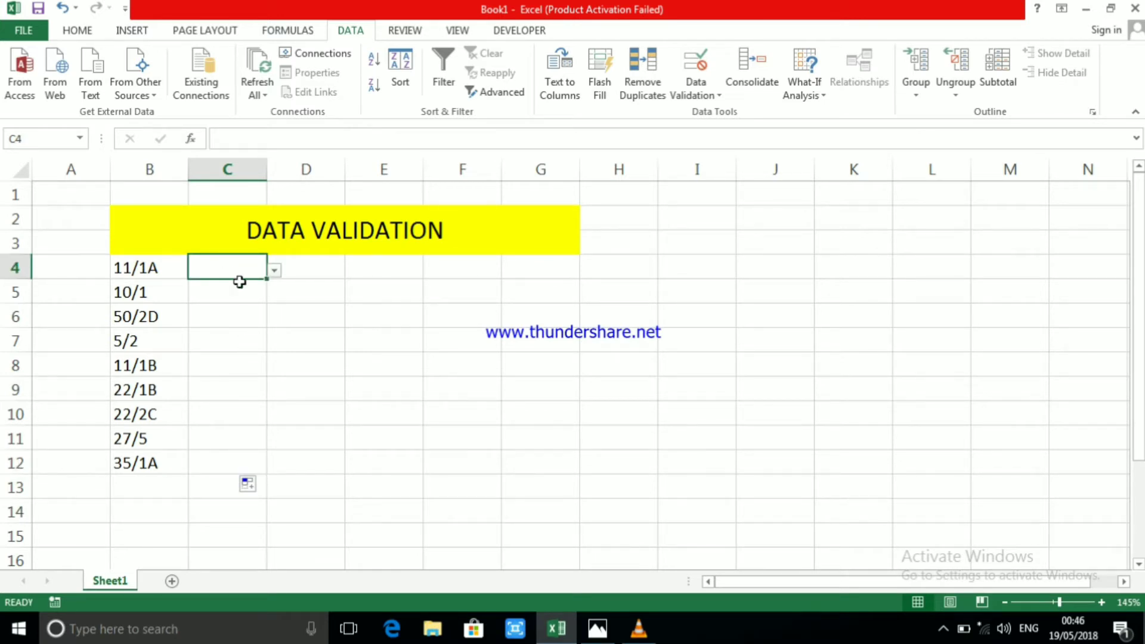
click(275, 270)
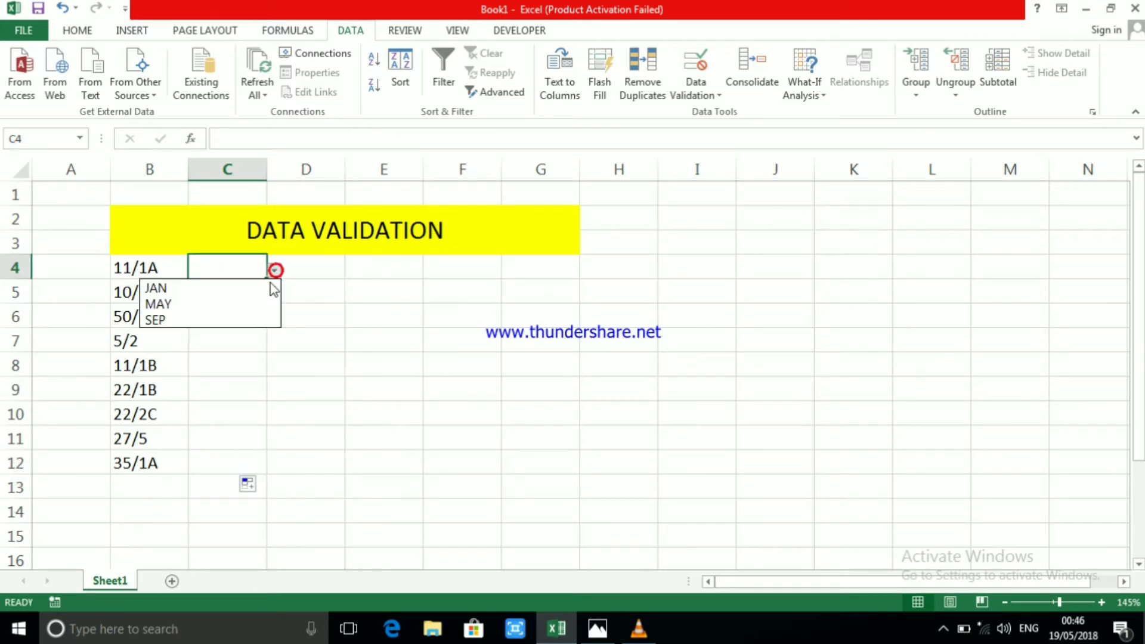
Choose MAY in C4, then confirm the Stop alert rejects JUN so MAY remains.
click(228, 304)
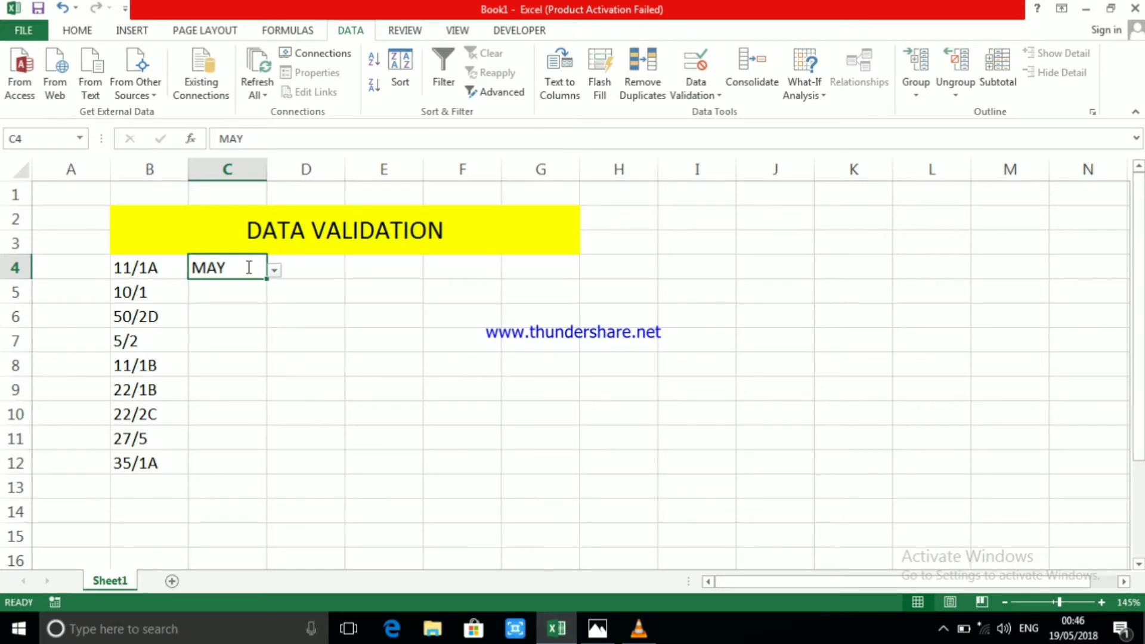
text(JUN)
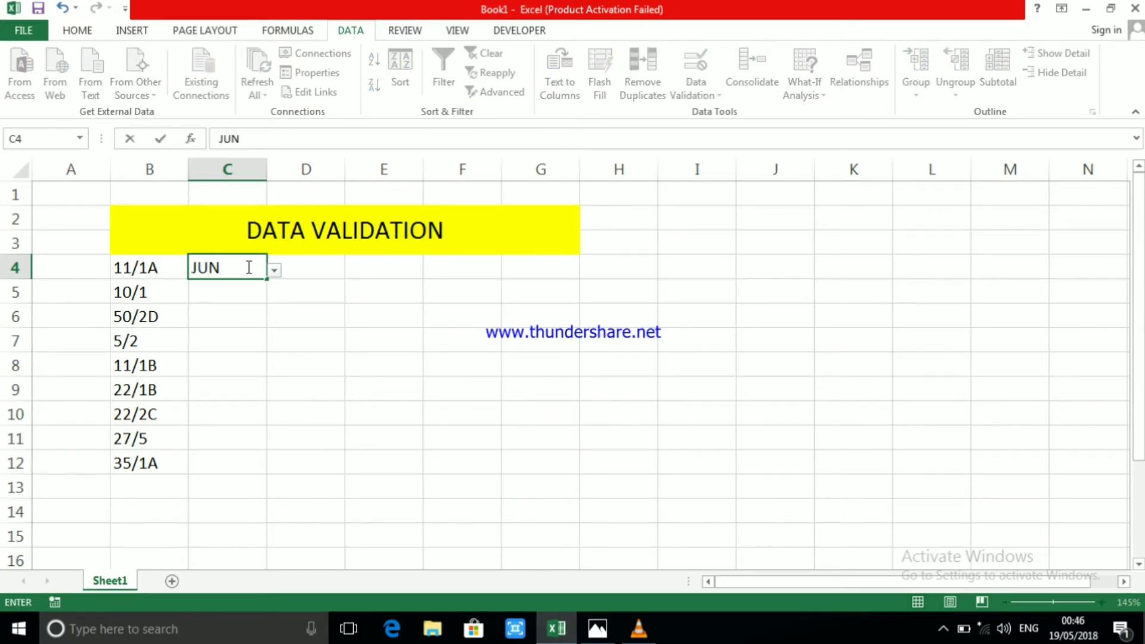
key(Return)
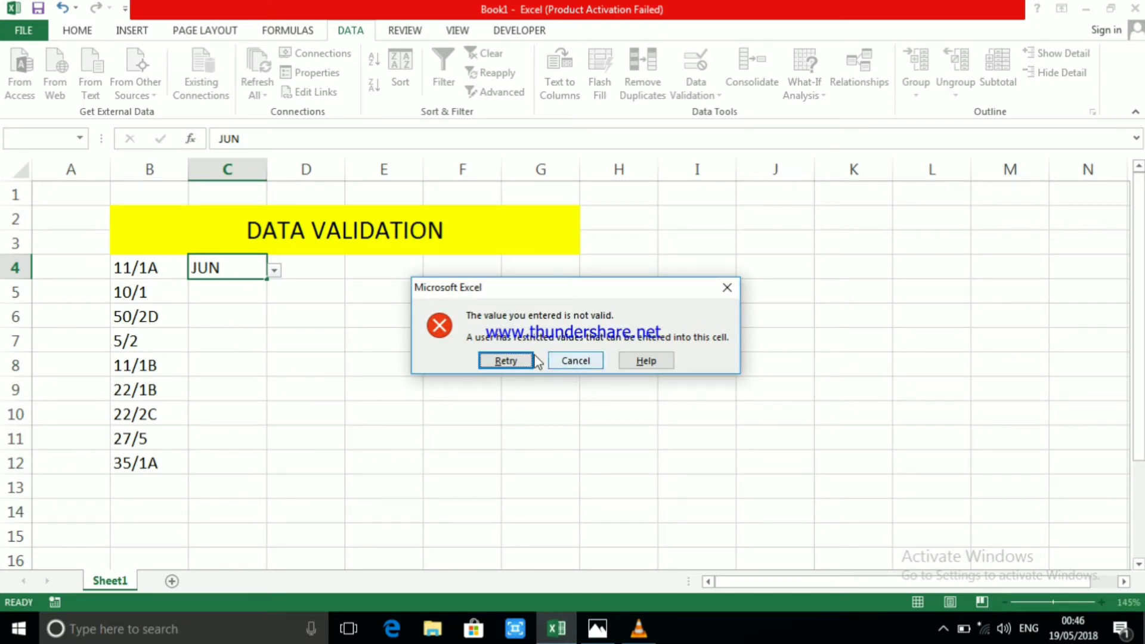
click(508, 361)
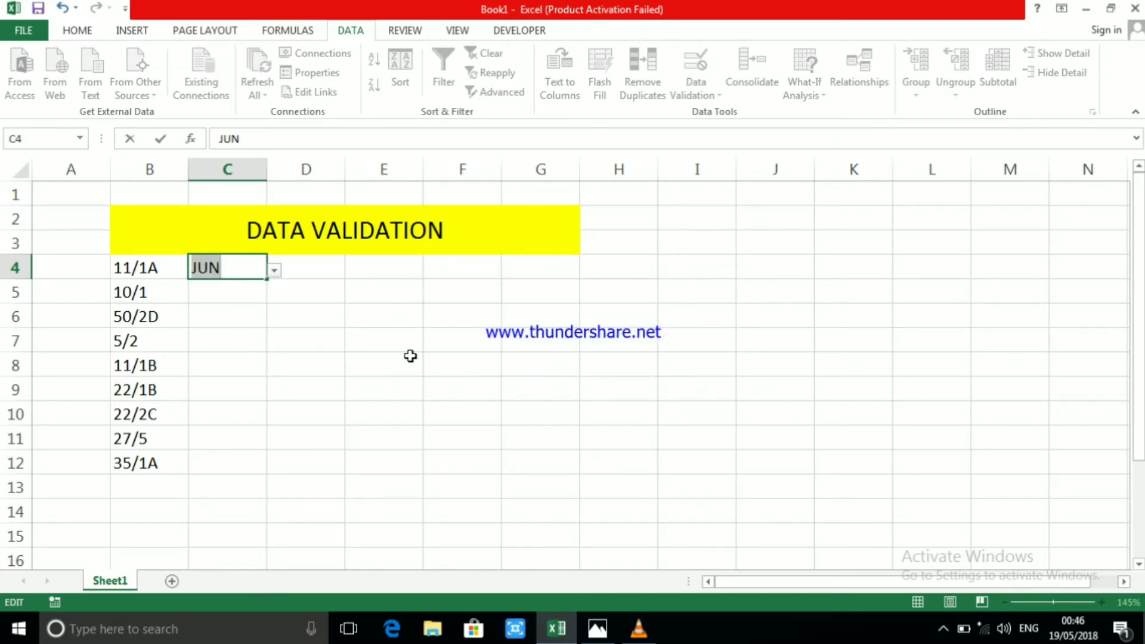
click(411, 356)
click(726, 292)
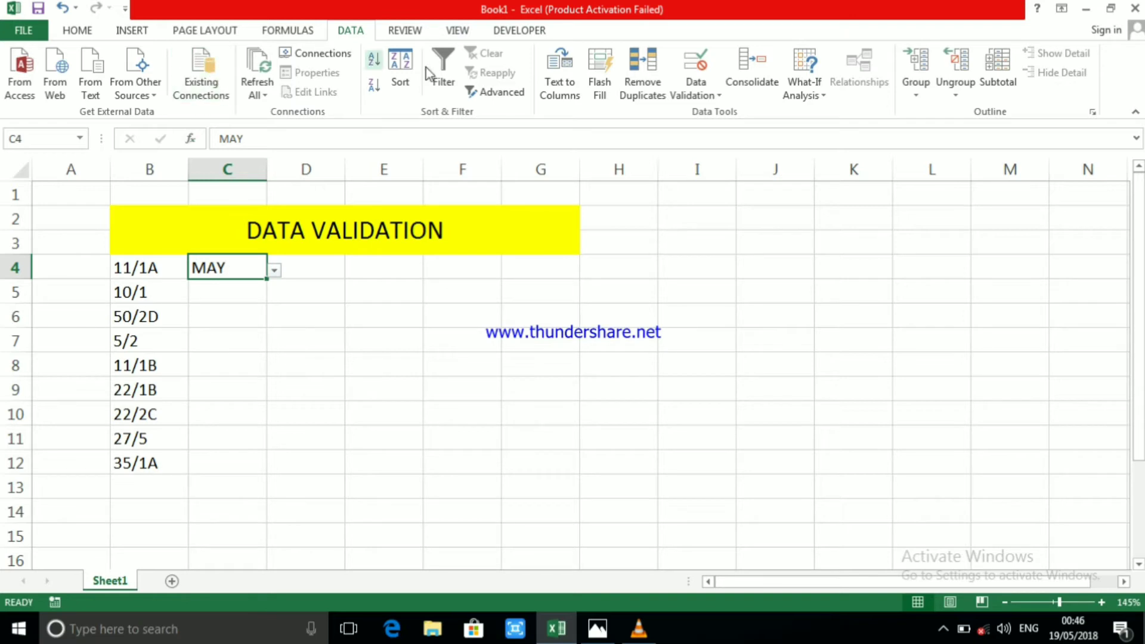
click(362, 31)
Change the error alert style of C4's validation from Stop to Warning.
click(716, 95)
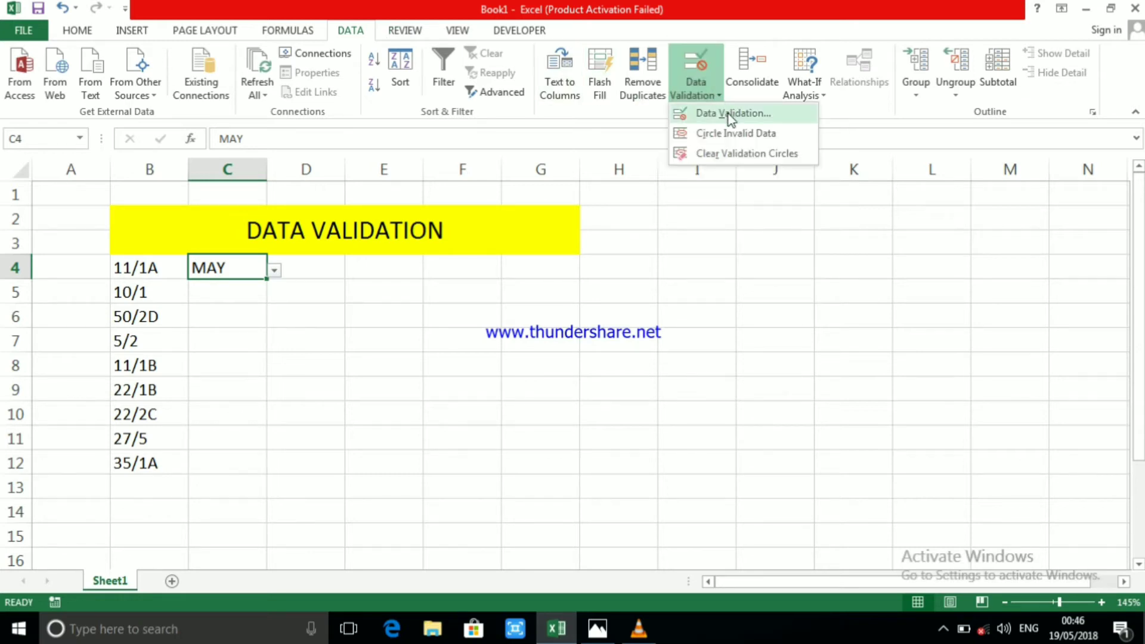
click(728, 113)
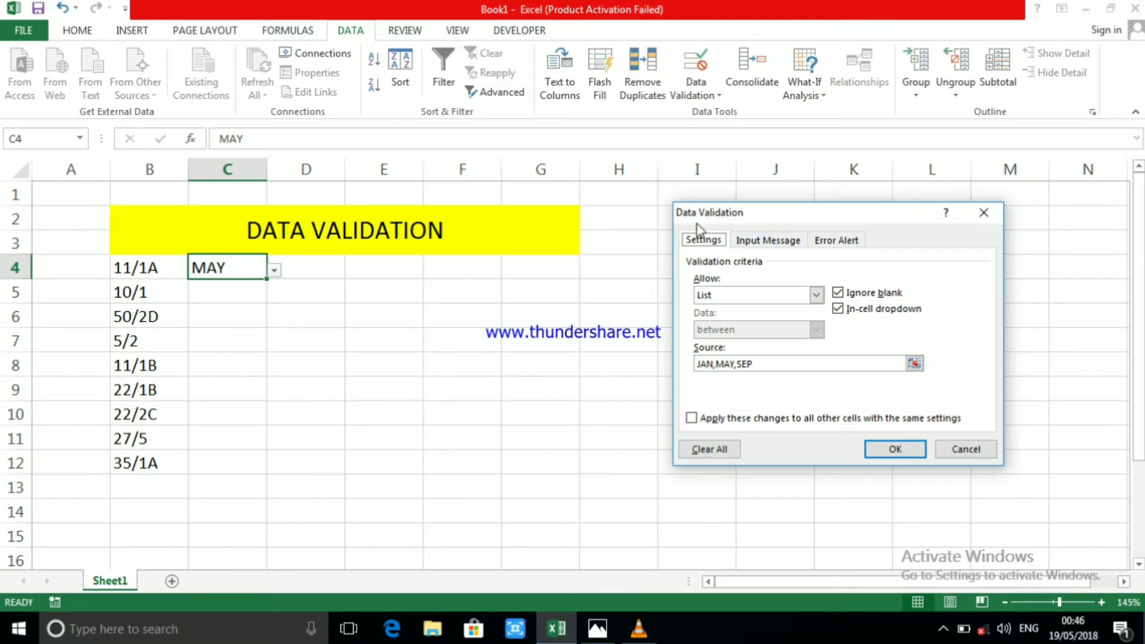
click(848, 241)
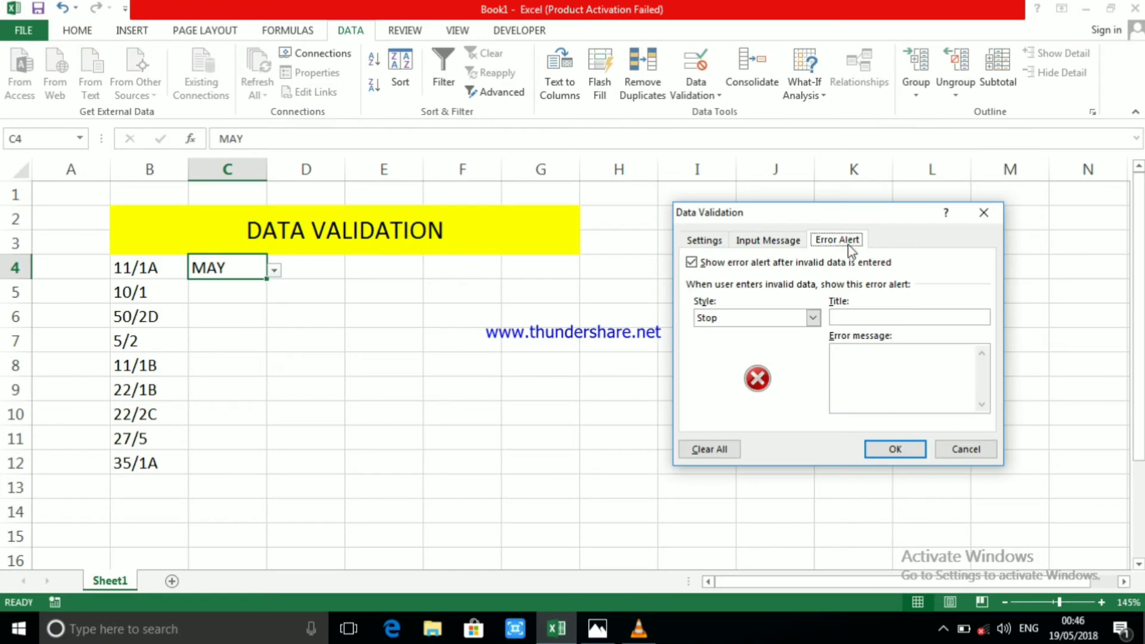
click(815, 320)
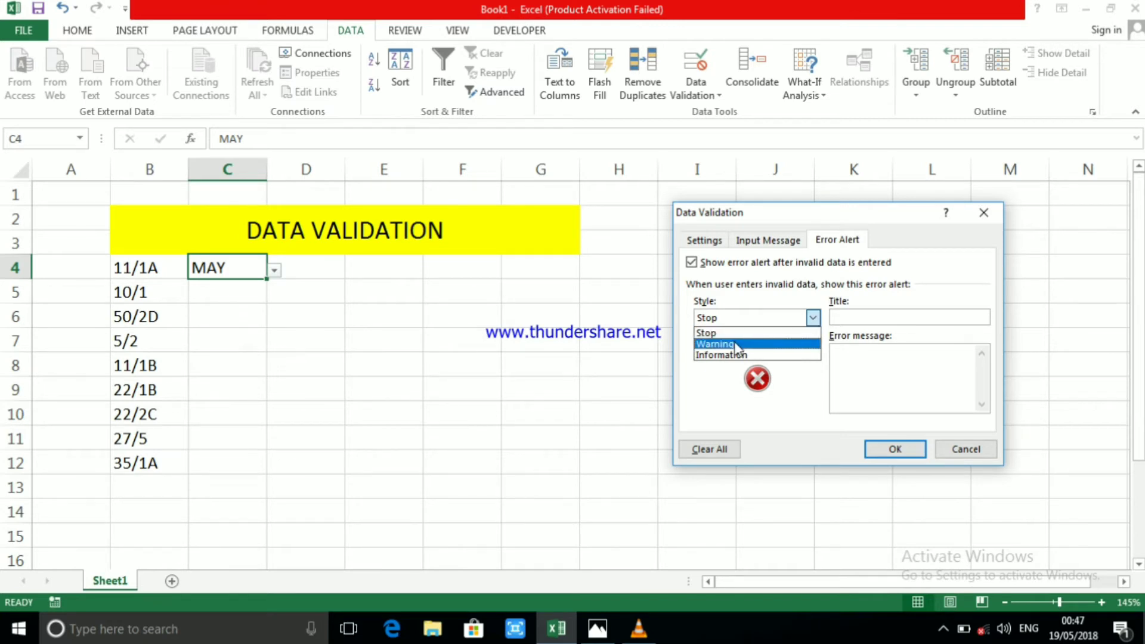
click(737, 345)
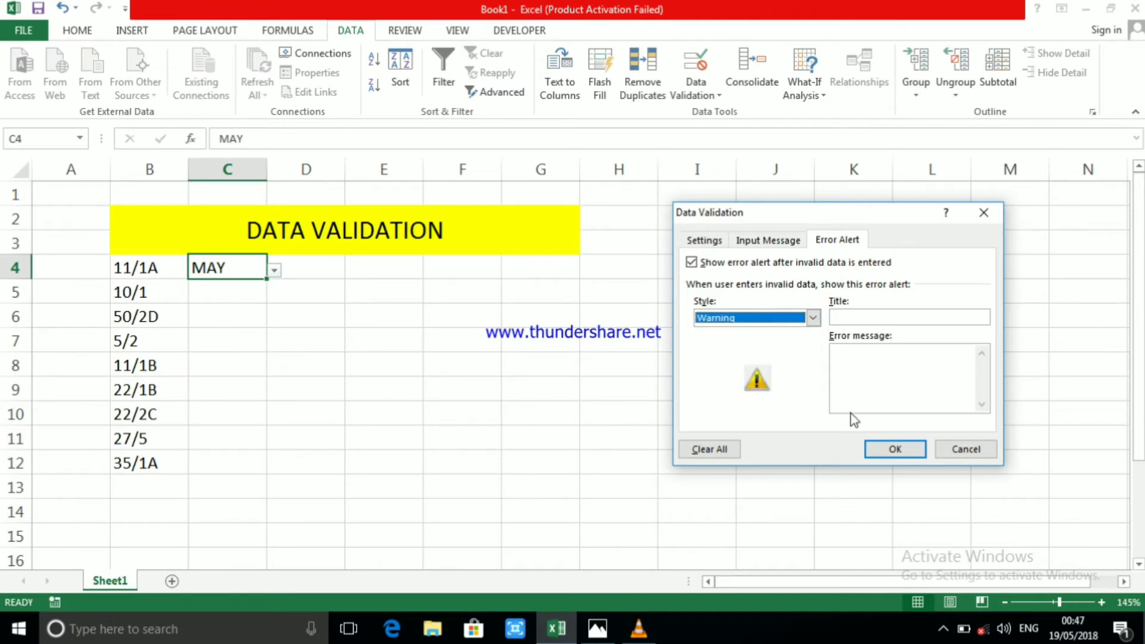
click(896, 453)
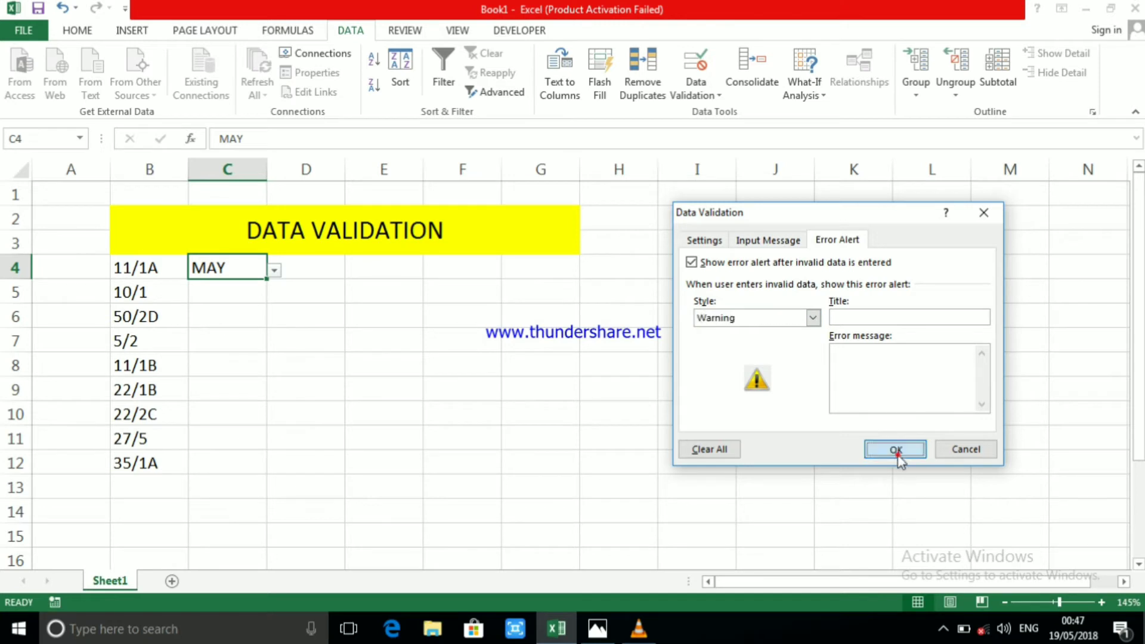
Enter JUN in C4, keep it by answering Yes to the warning, and check the dropdown.
click(254, 269)
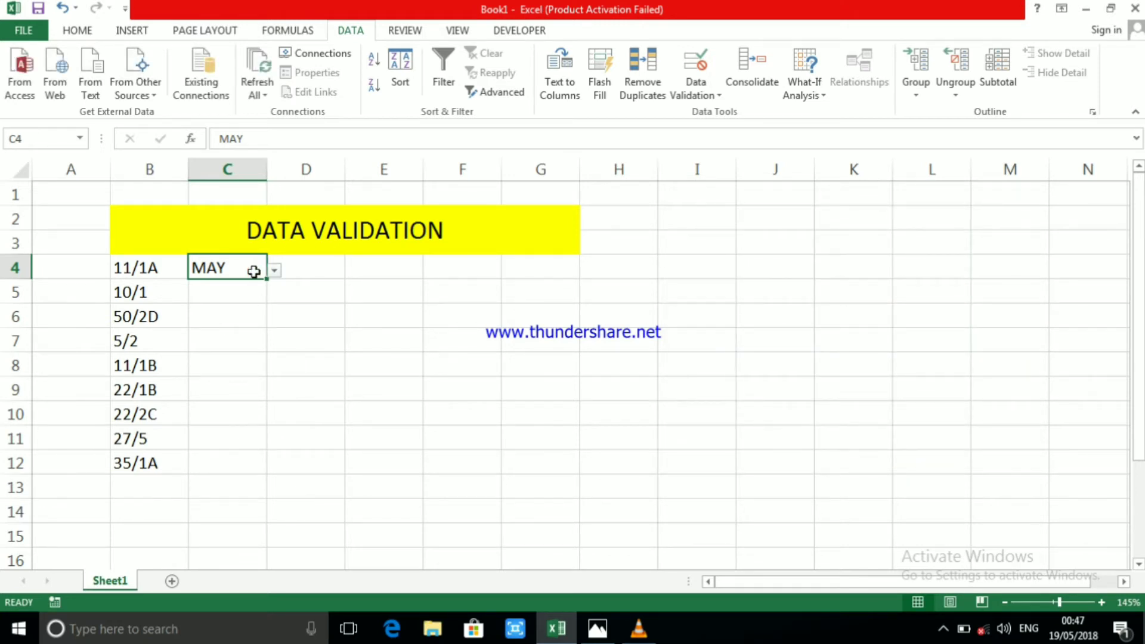
text(JUN)
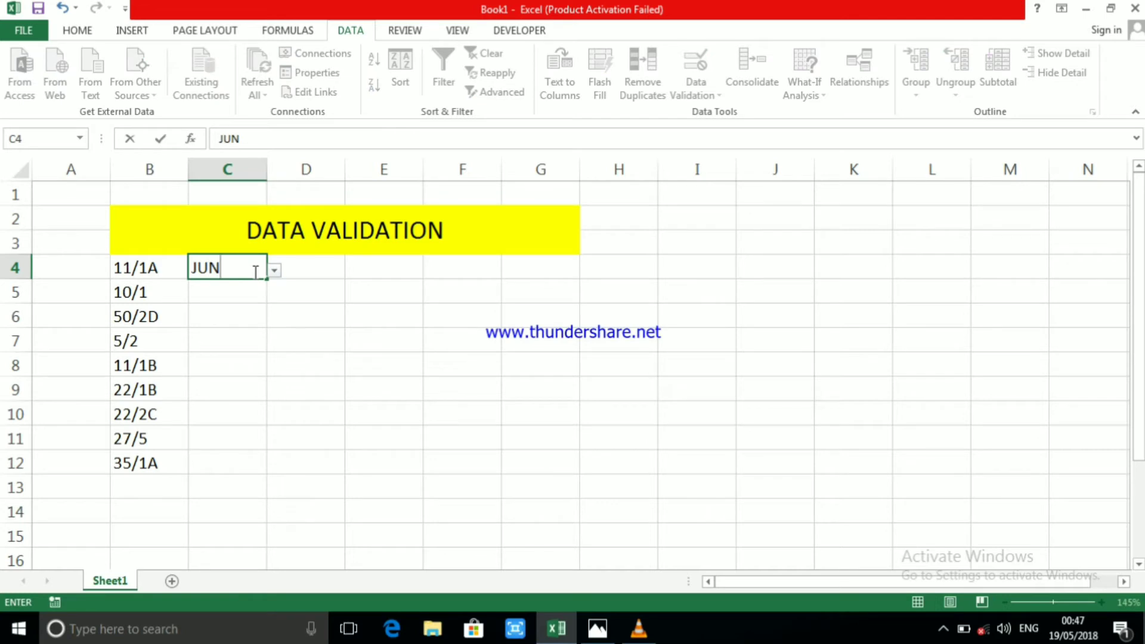
key(Return)
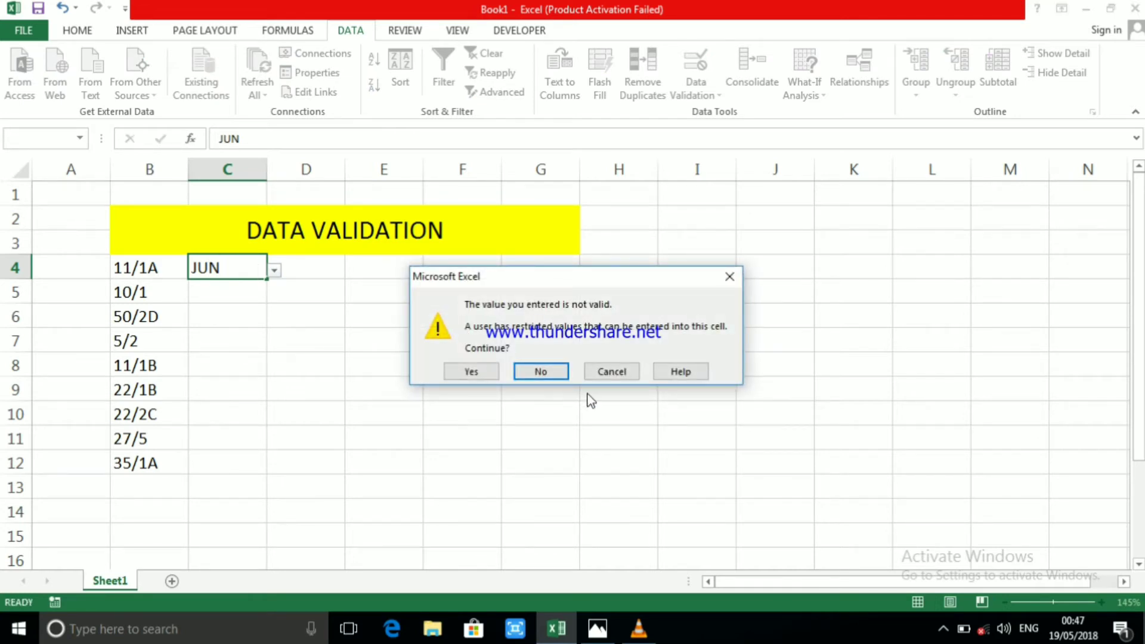
click(472, 373)
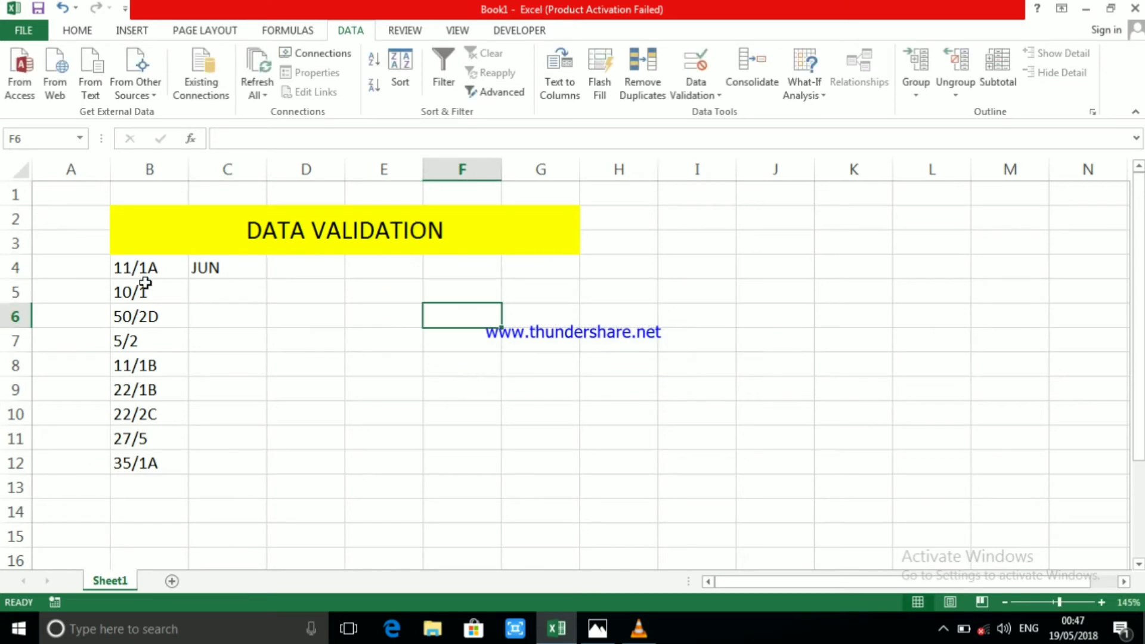
click(216, 269)
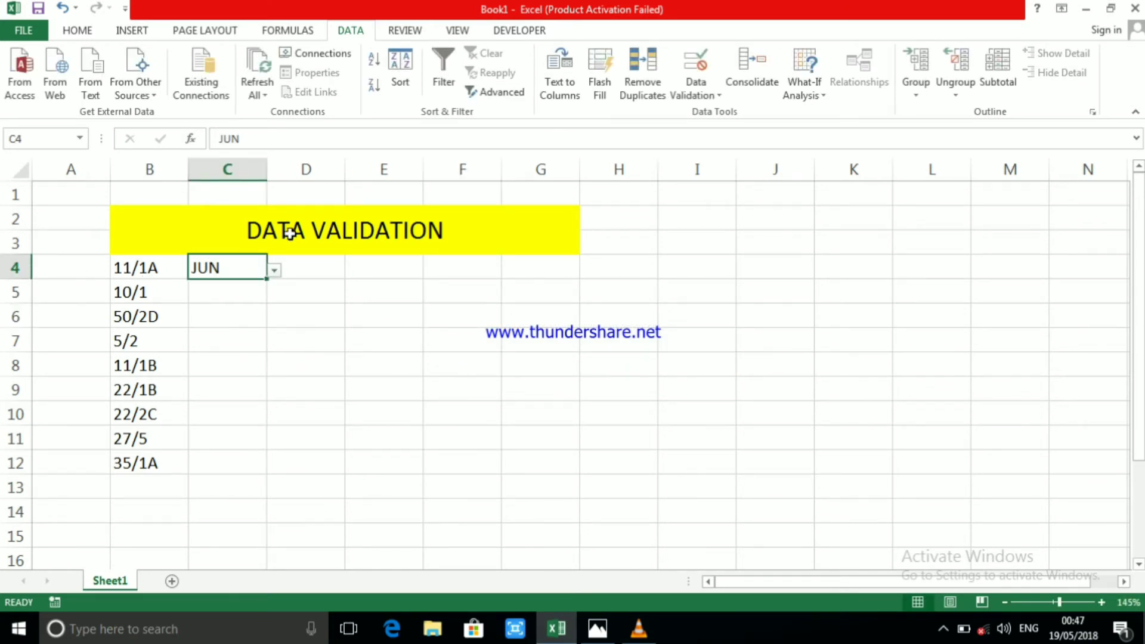
click(275, 272)
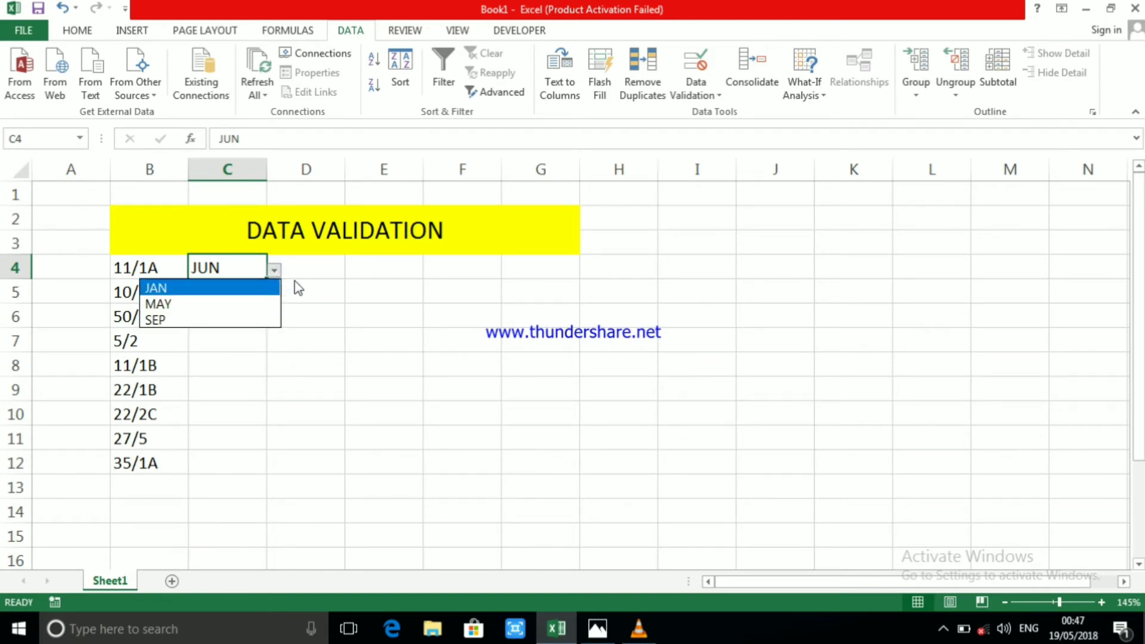
click(302, 330)
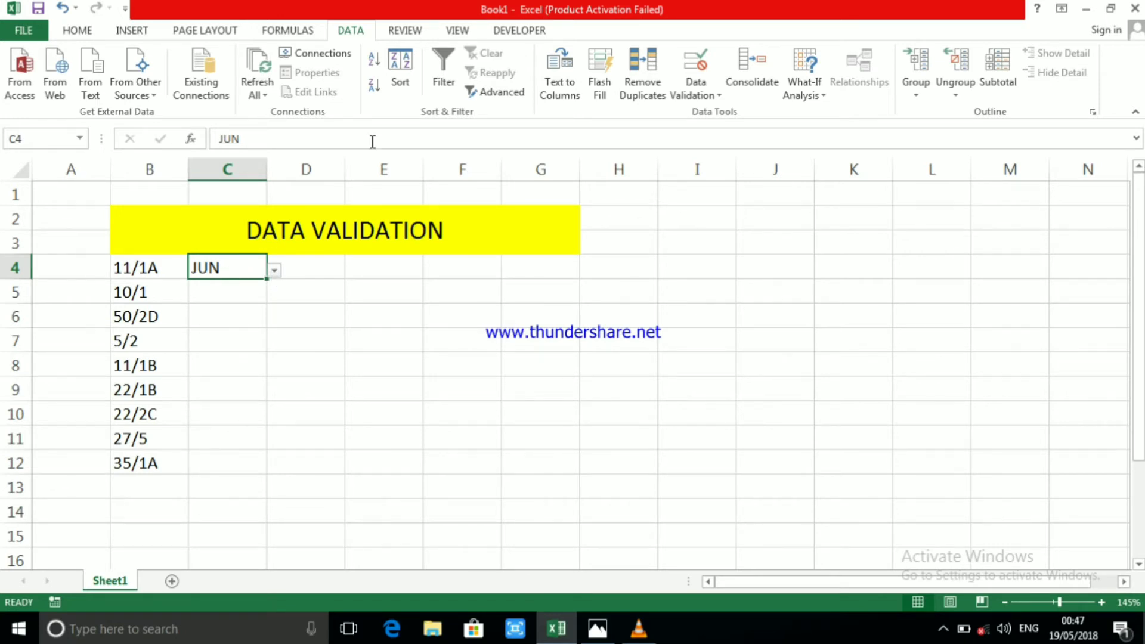
Set C4's validation error alert style to Information.
click(721, 98)
click(751, 117)
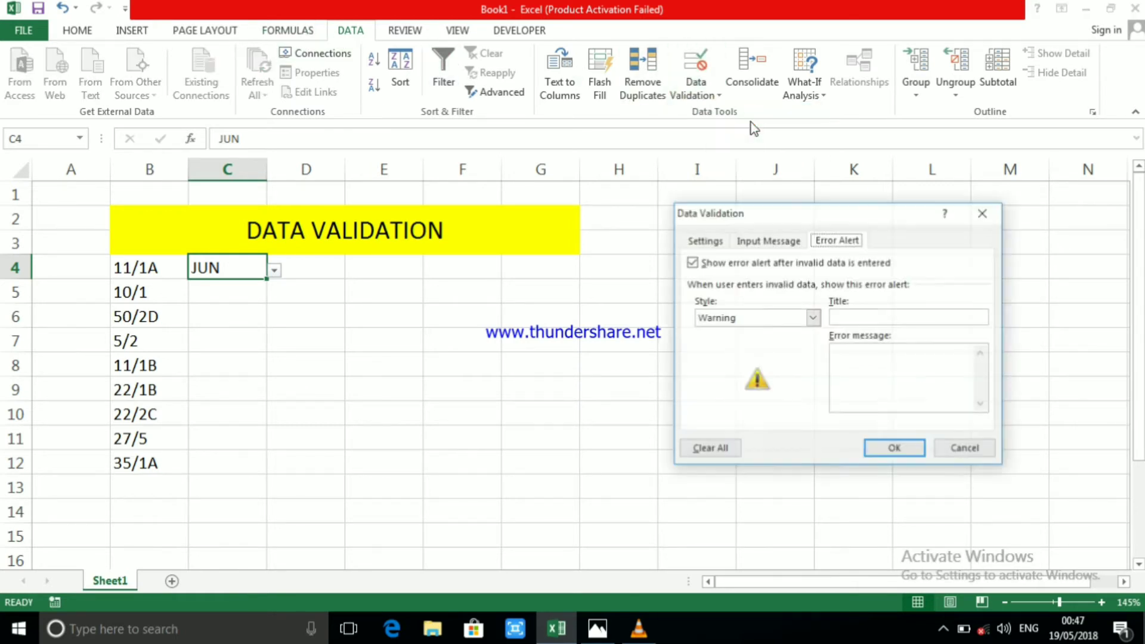
click(814, 319)
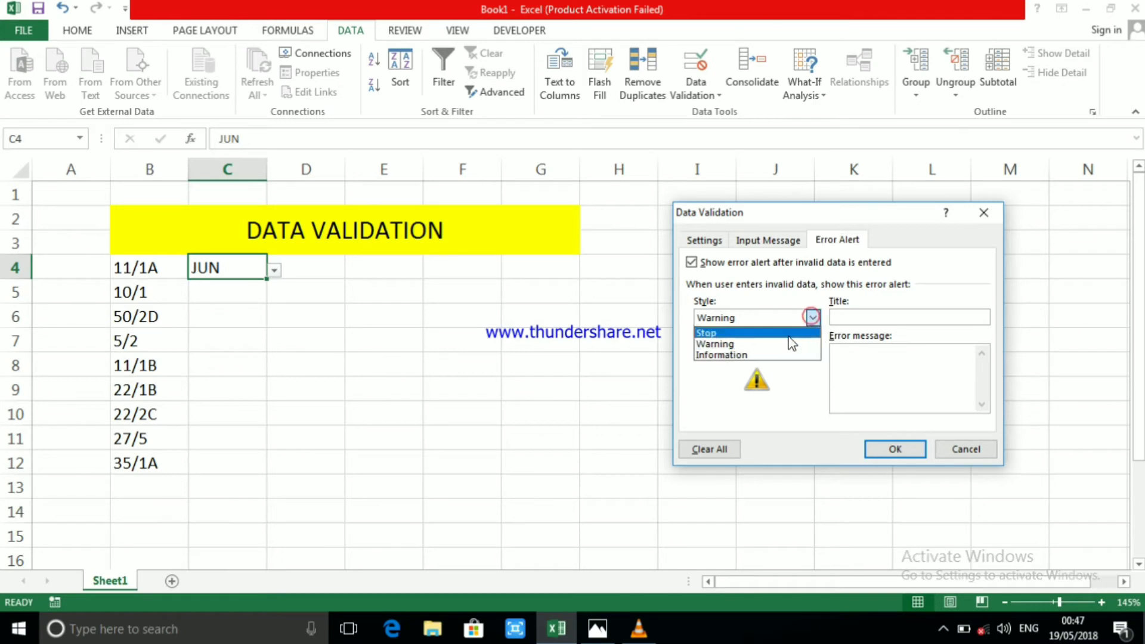
click(749, 355)
click(884, 452)
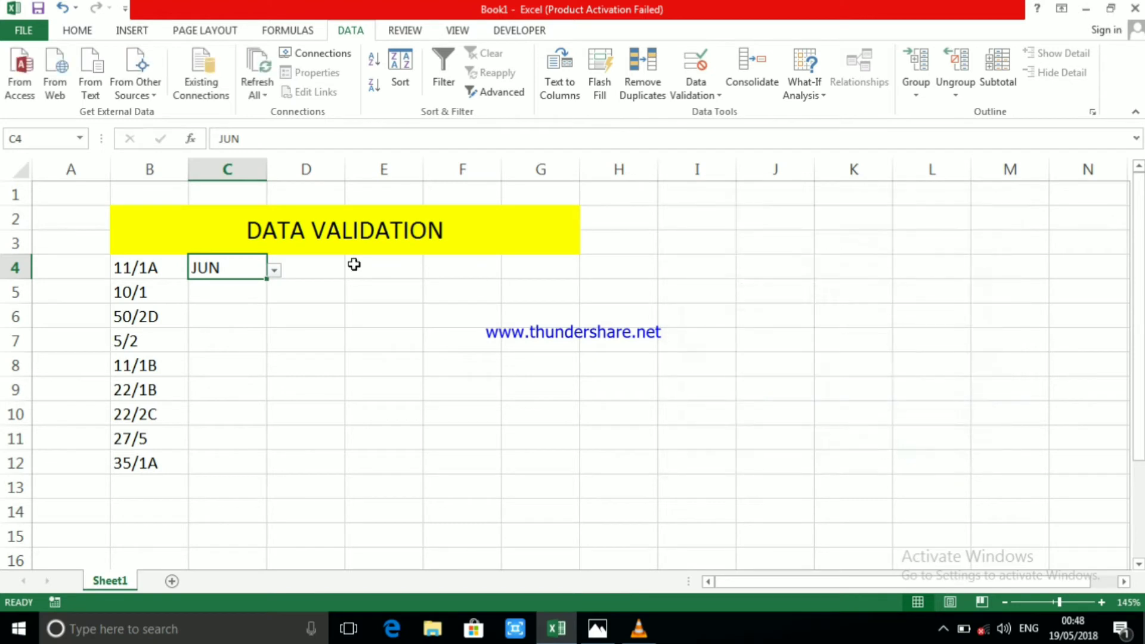
Enter JULAI in C4 and accept it through the informational alert.
click(235, 268)
text(JUL)
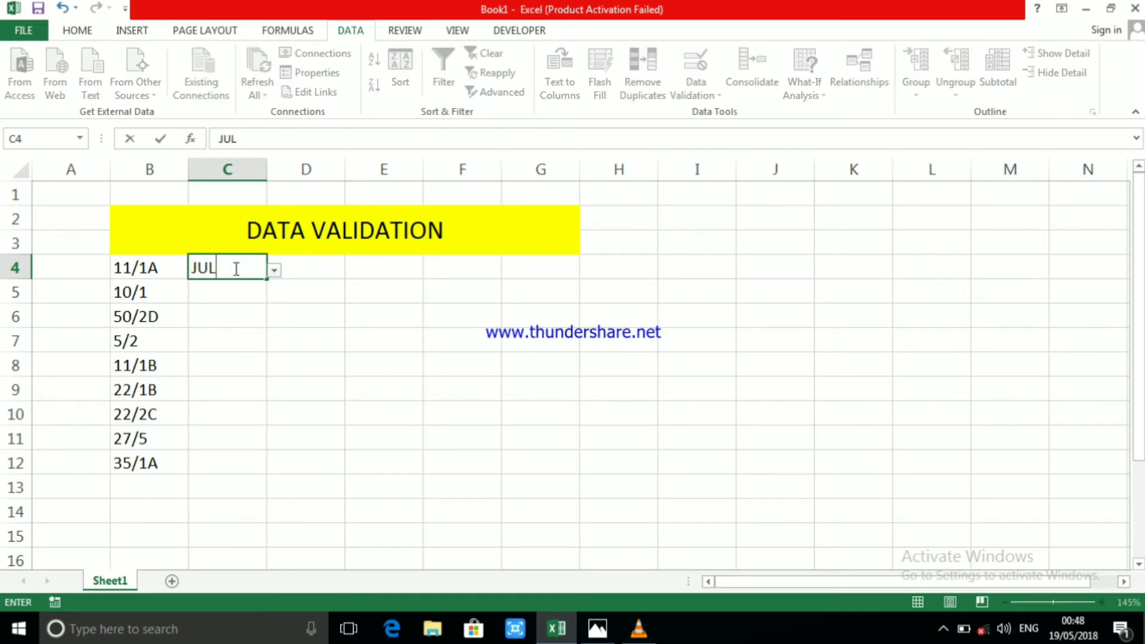
text(A)
text(I)
key(Return)
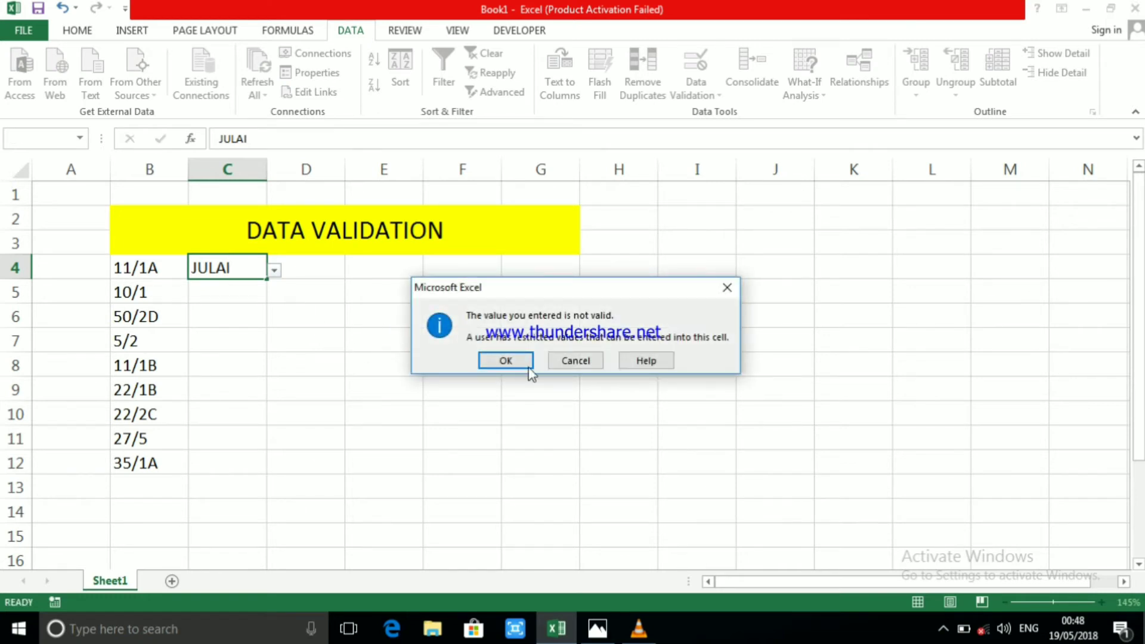
click(506, 361)
click(385, 340)
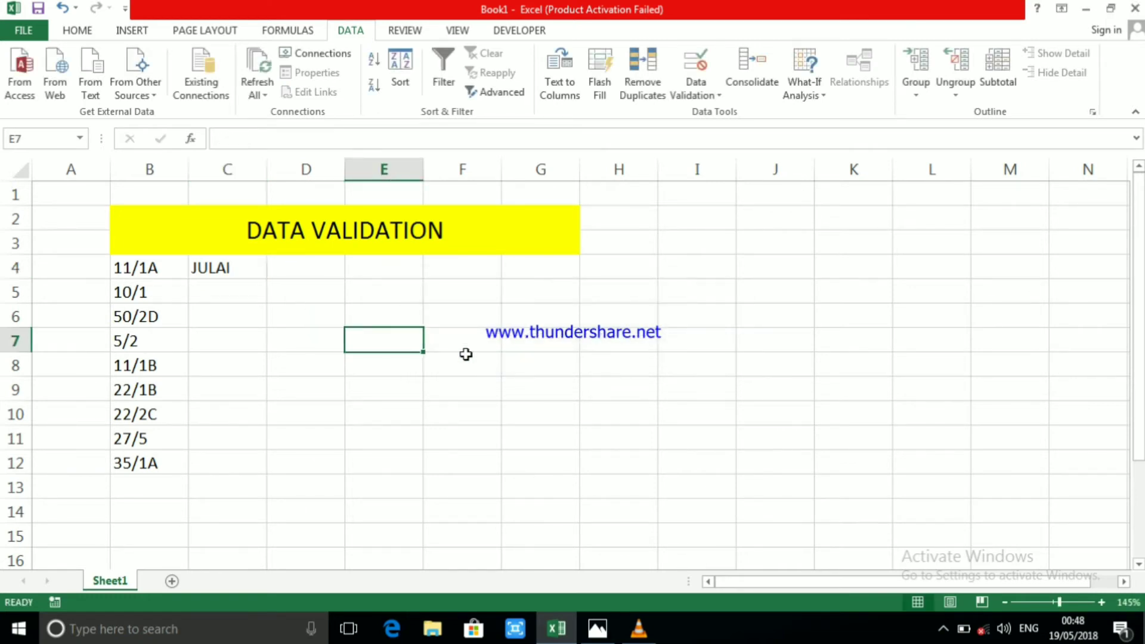
Replace JULAI in C4 with MAY from its dropdown list.
click(249, 276)
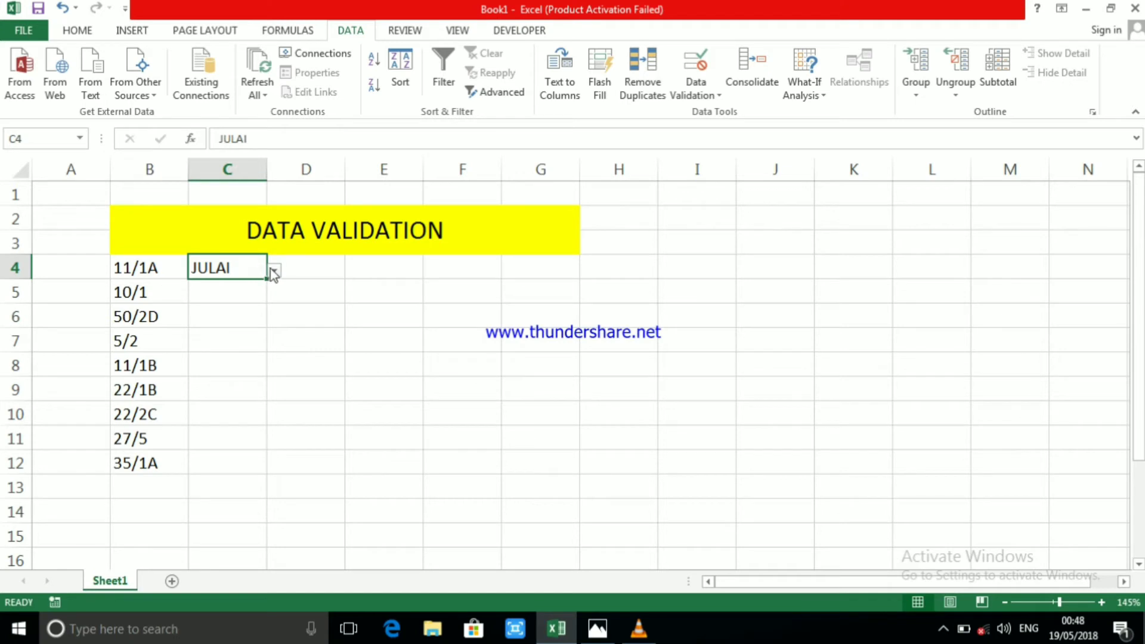
click(274, 272)
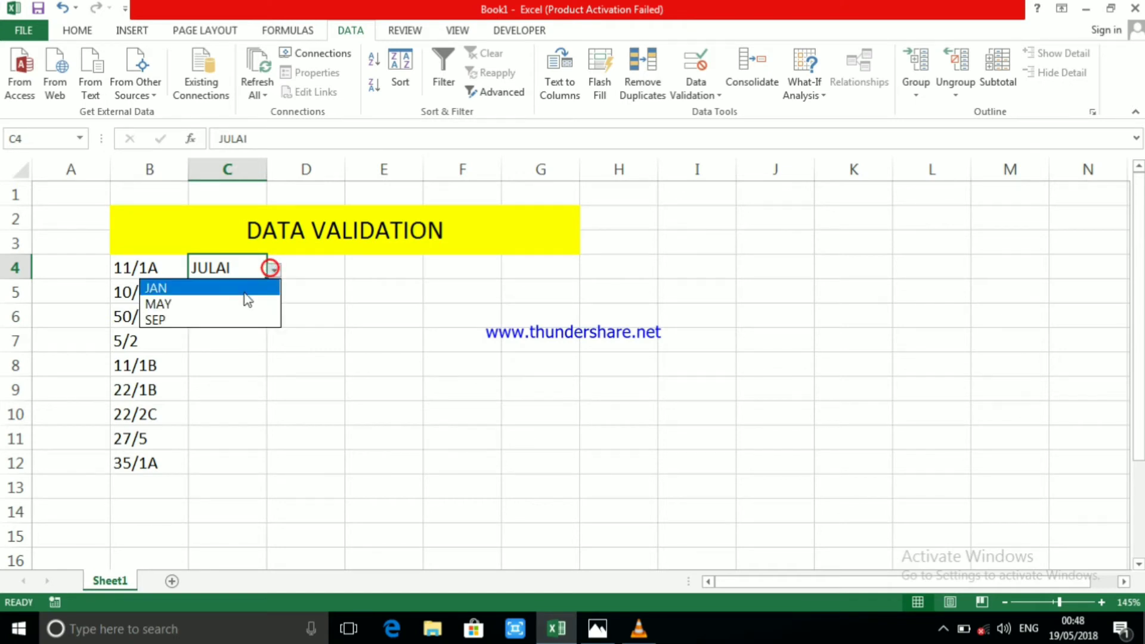
click(185, 304)
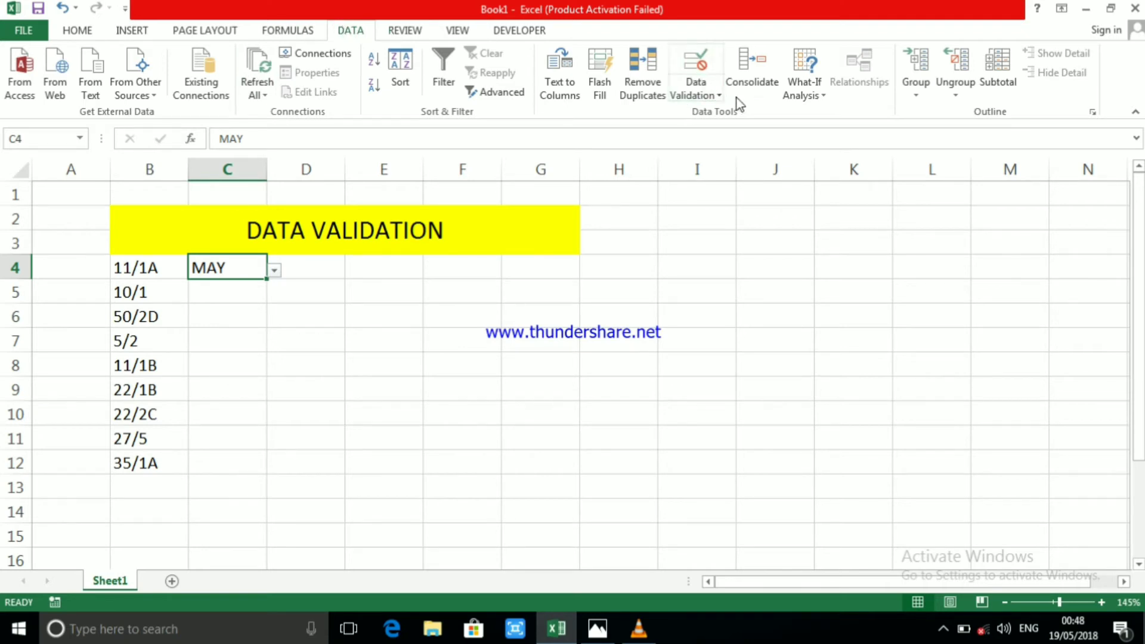
click(718, 97)
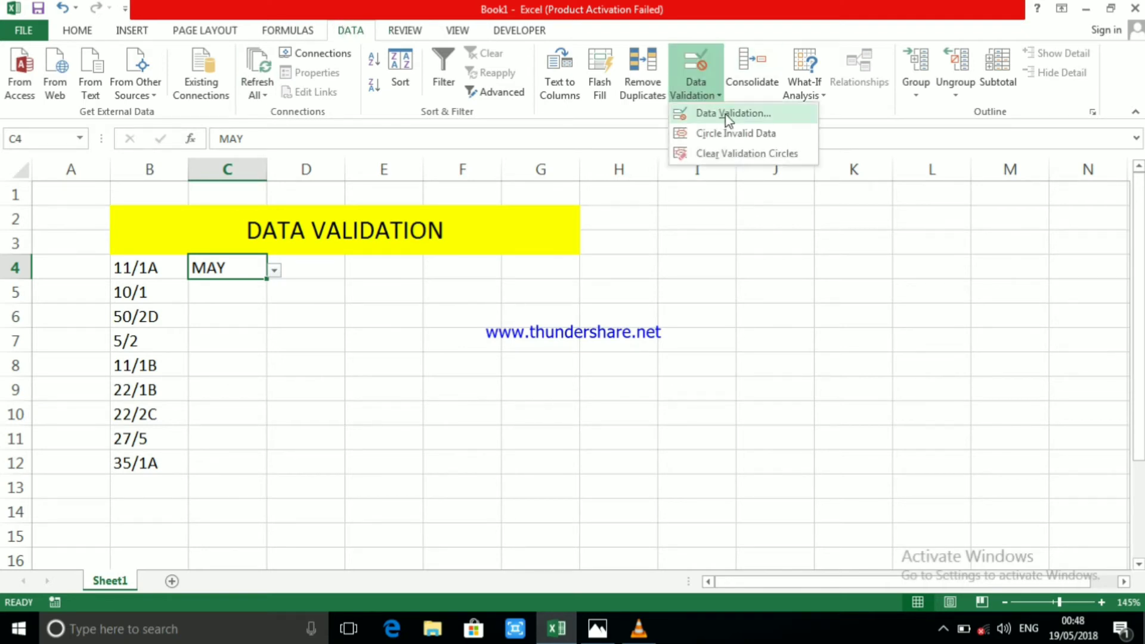
Use Clear All in the Data Validation settings to remove C4's list rule.
click(722, 114)
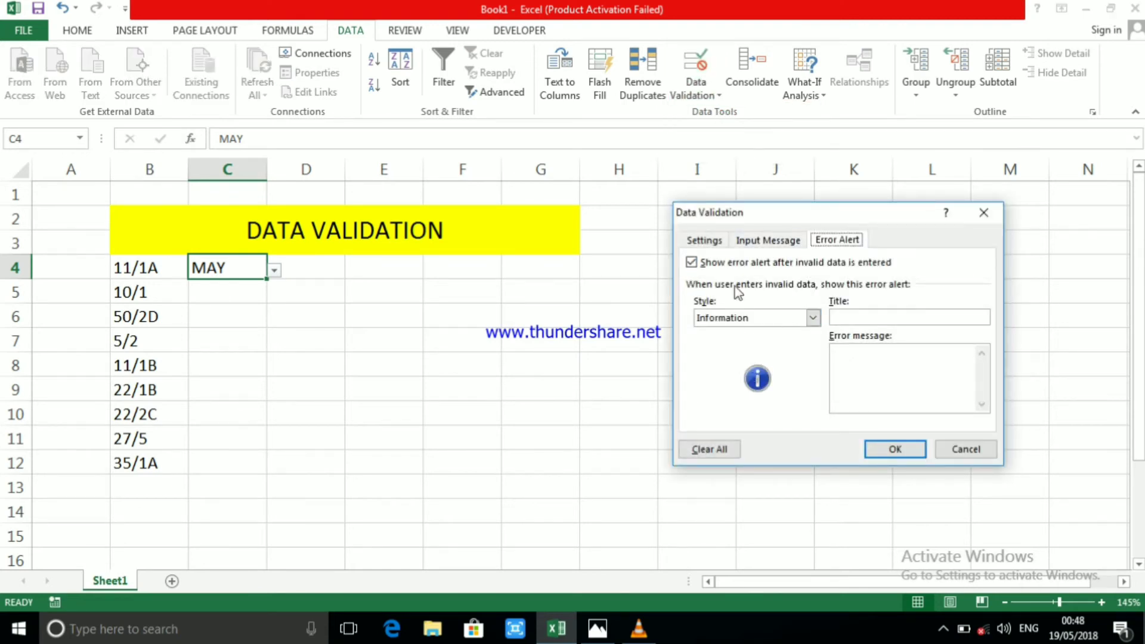
click(704, 241)
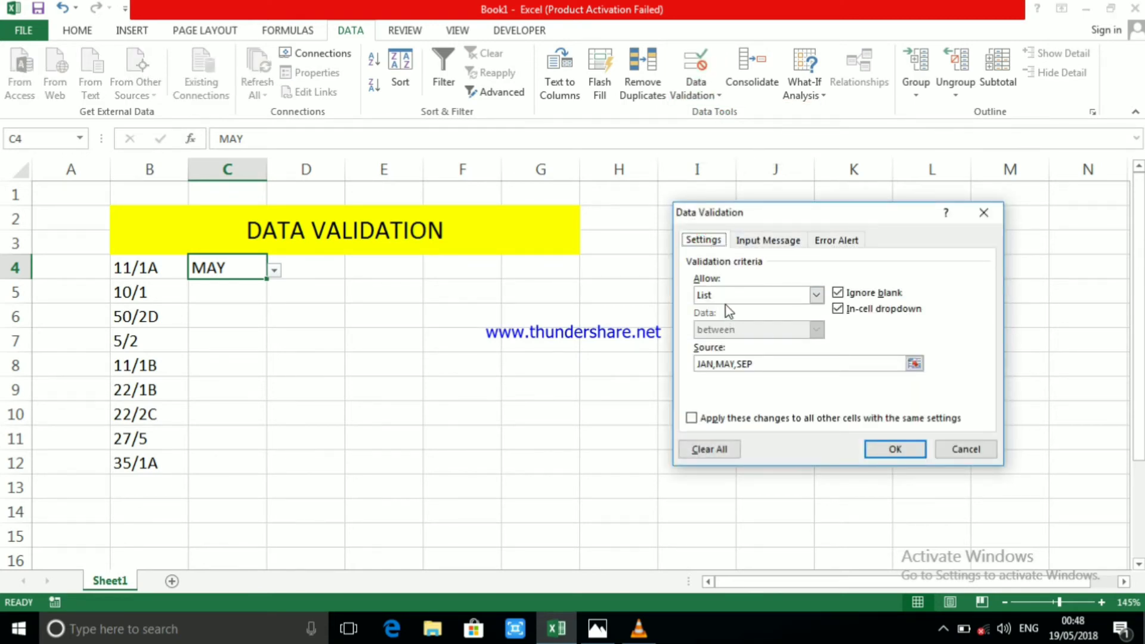
click(704, 451)
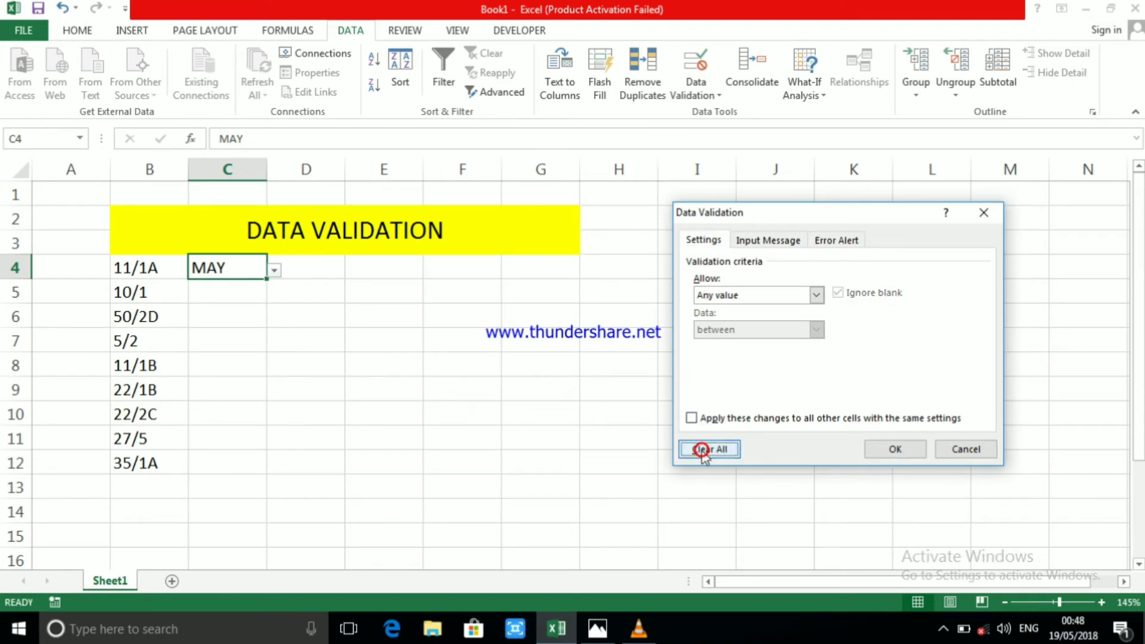
click(909, 455)
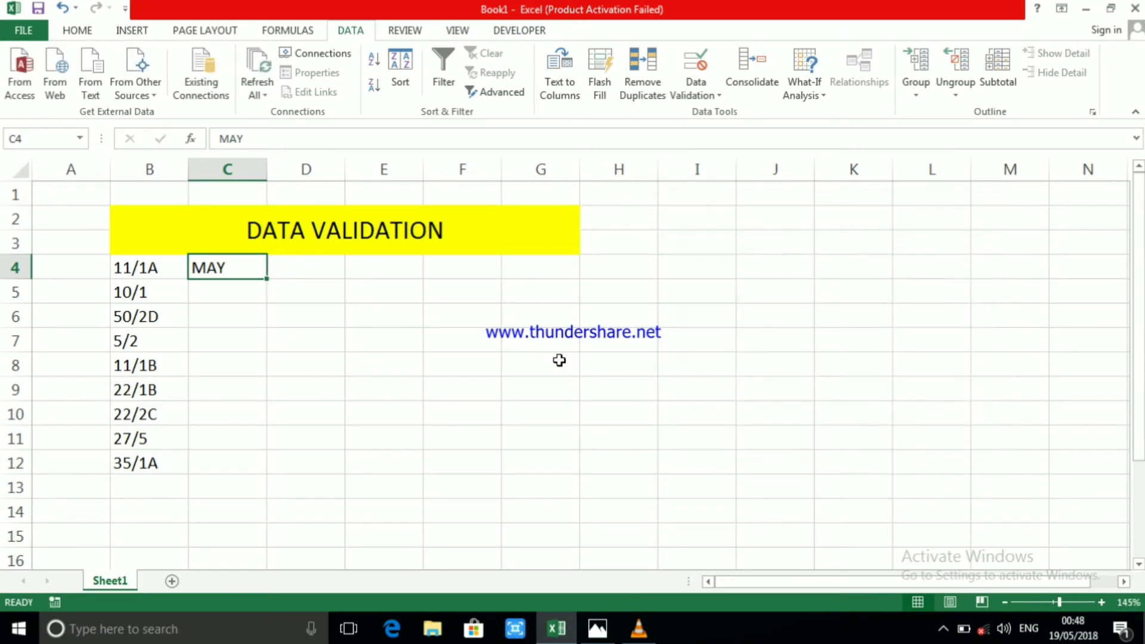
Select C4:C13, then C4 alone, and bring up the Data Validation dropdown.
click(250, 264)
click(245, 286)
drag(247, 263, 239, 478)
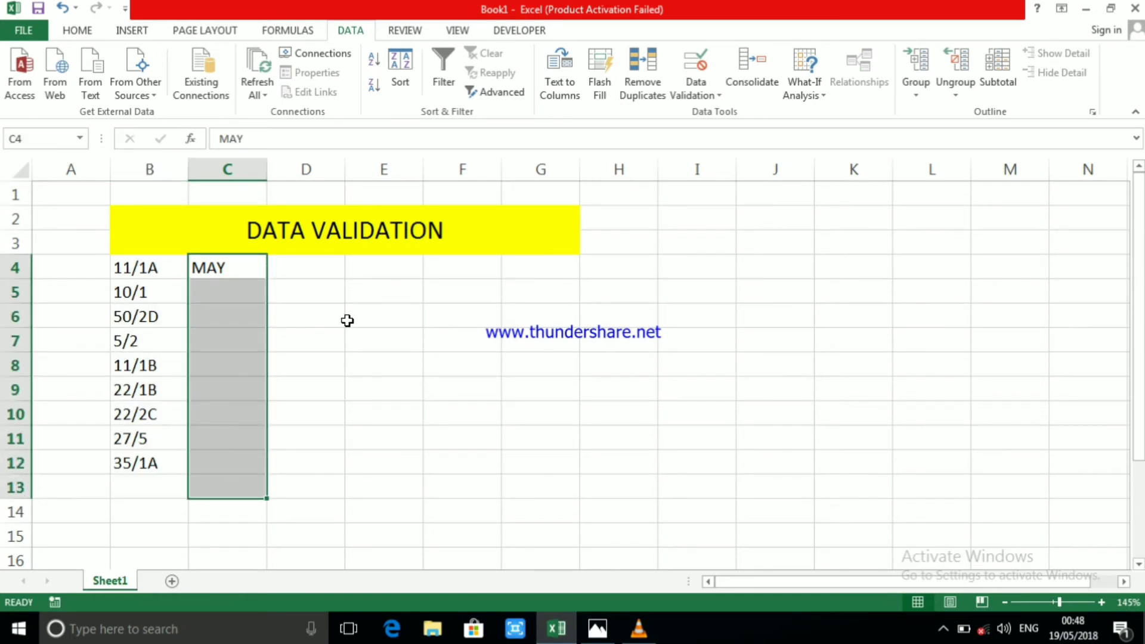
click(243, 269)
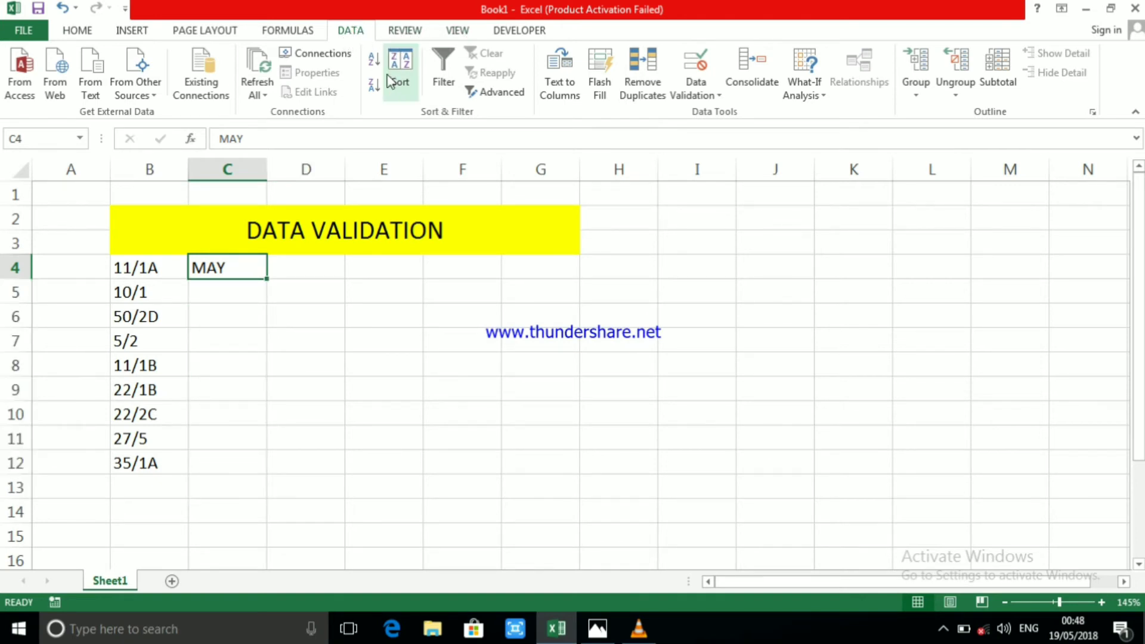
click(720, 97)
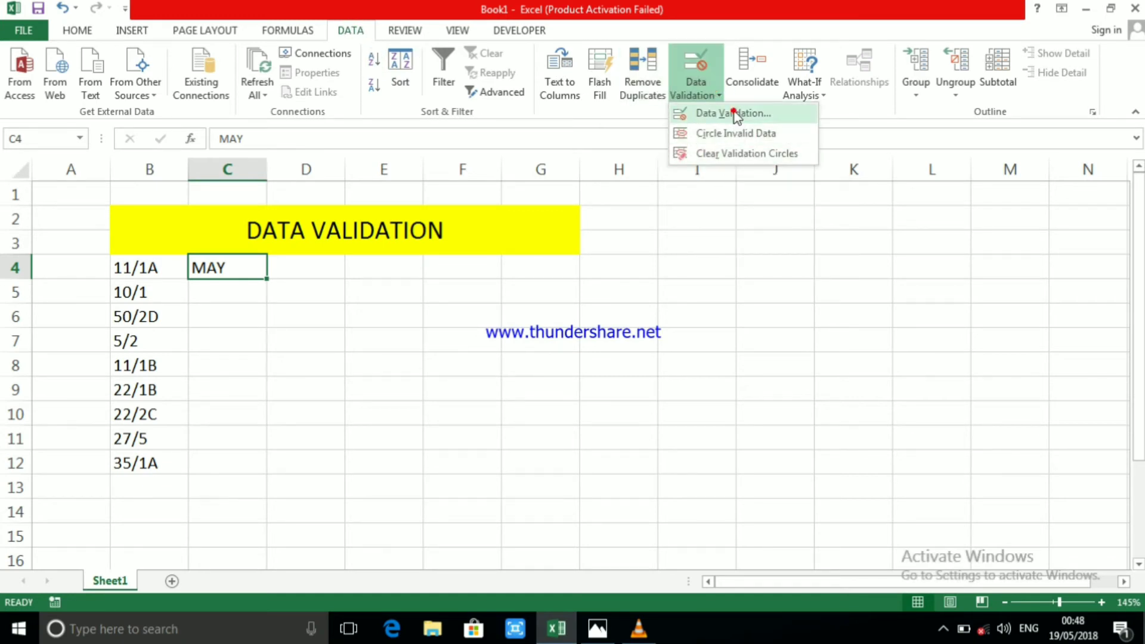
Set C4's validation to allow Whole number, between, ready for the minimum value.
click(735, 114)
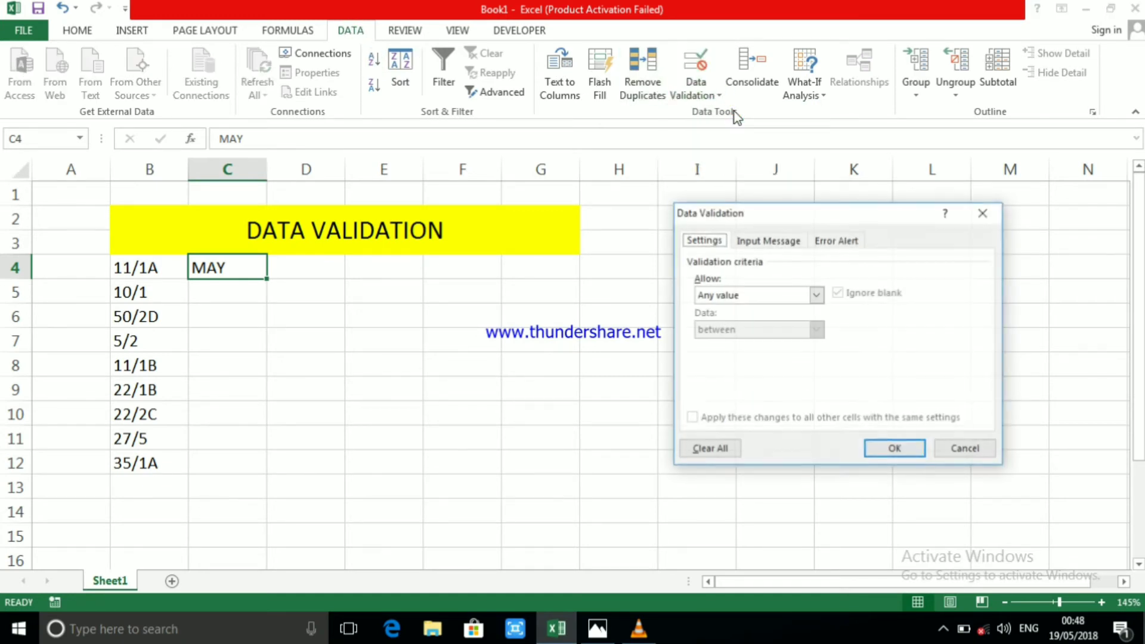
click(818, 299)
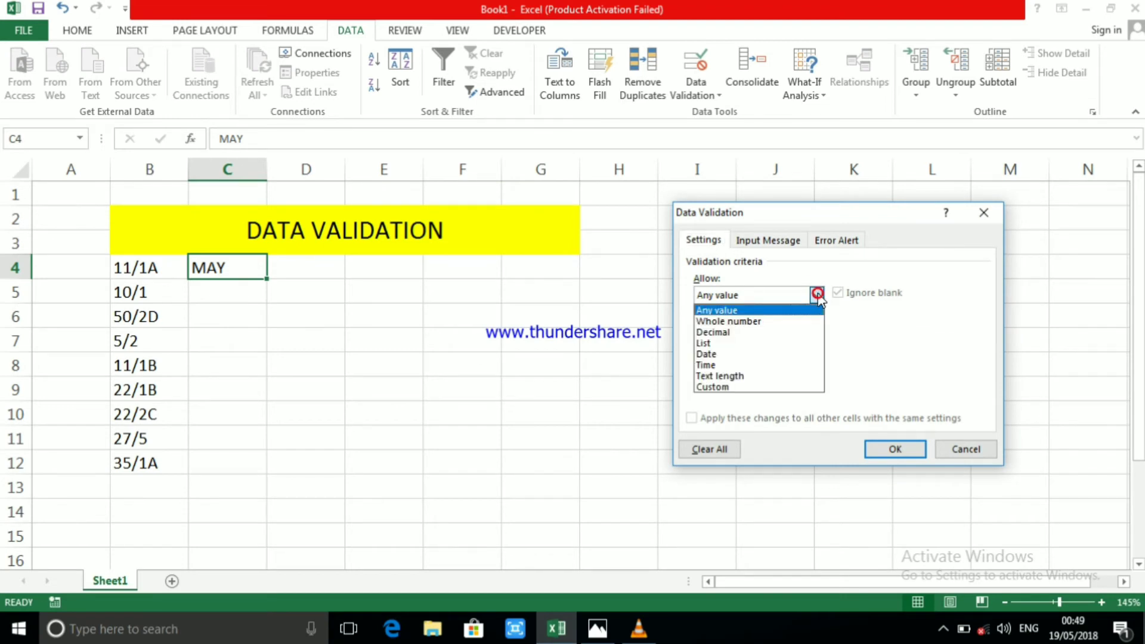
click(769, 322)
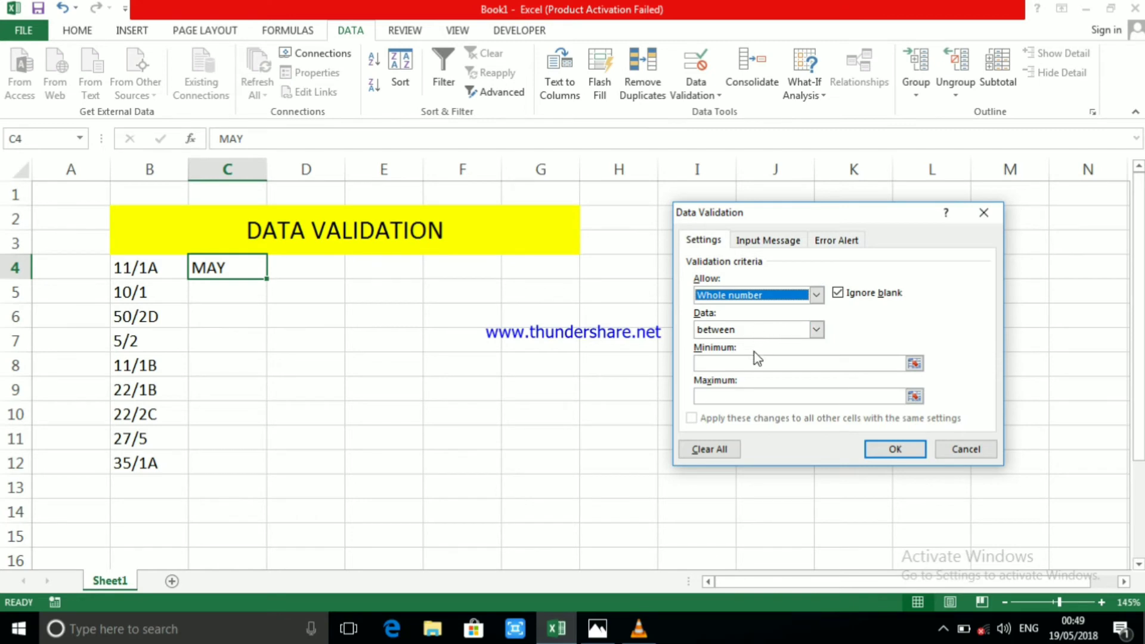
click(817, 330)
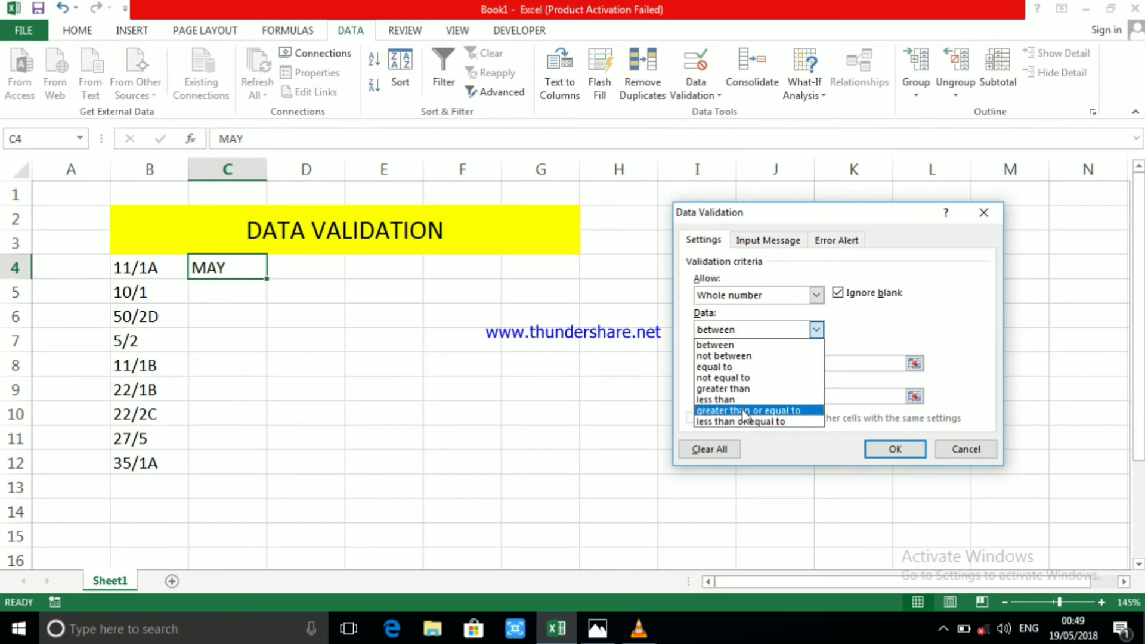
click(904, 342)
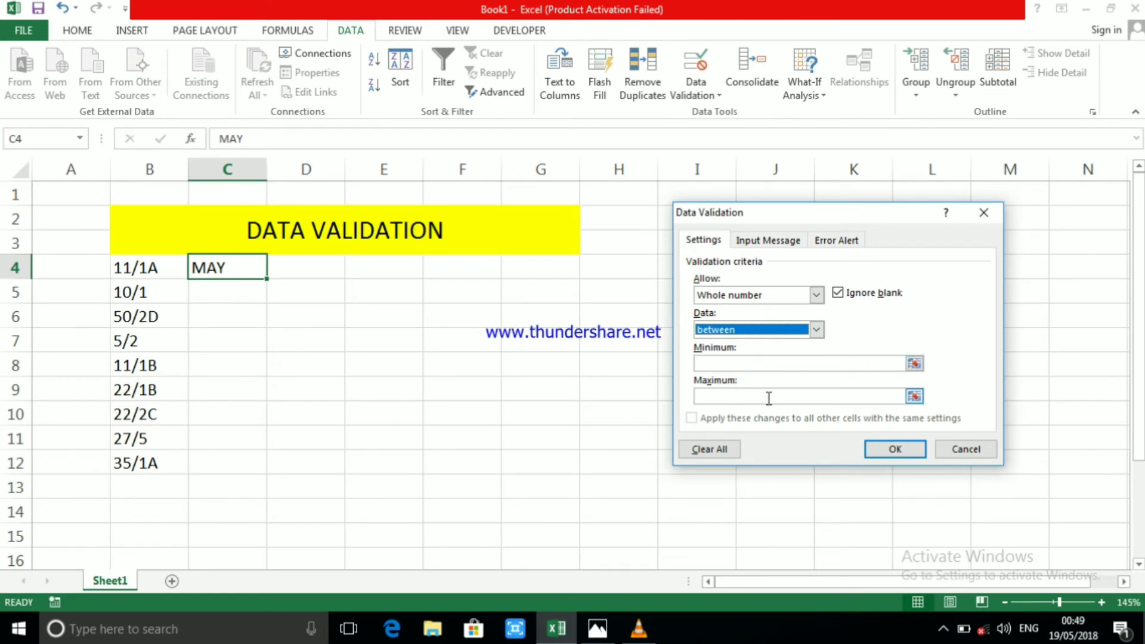
click(779, 366)
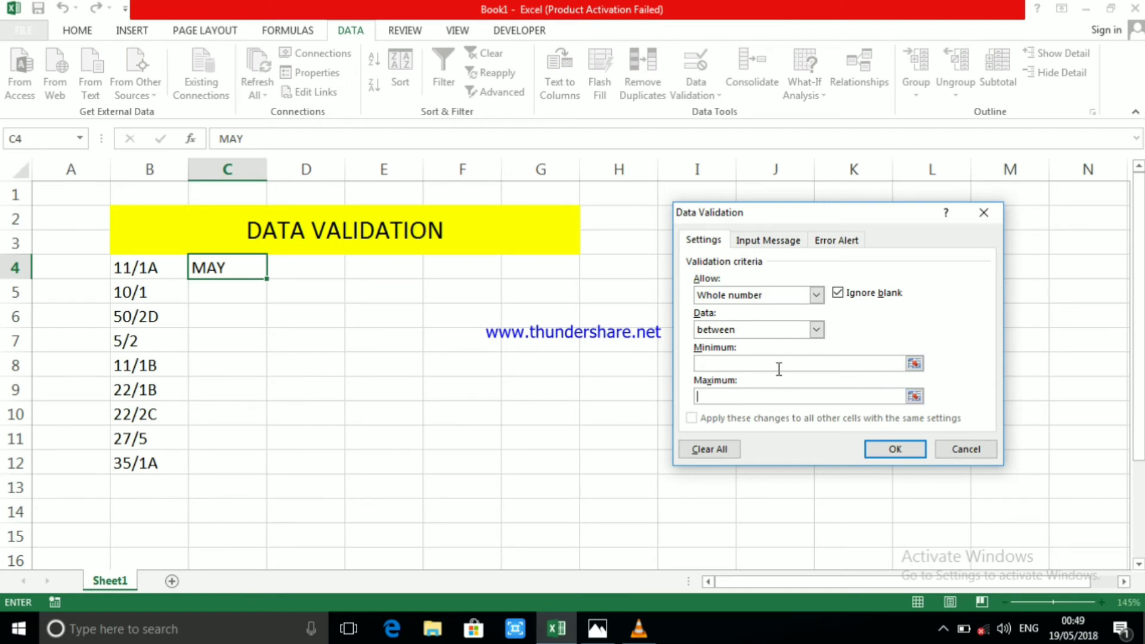
Try Date as the allowed type, then switch C4's criteria to Text length, between.
click(816, 329)
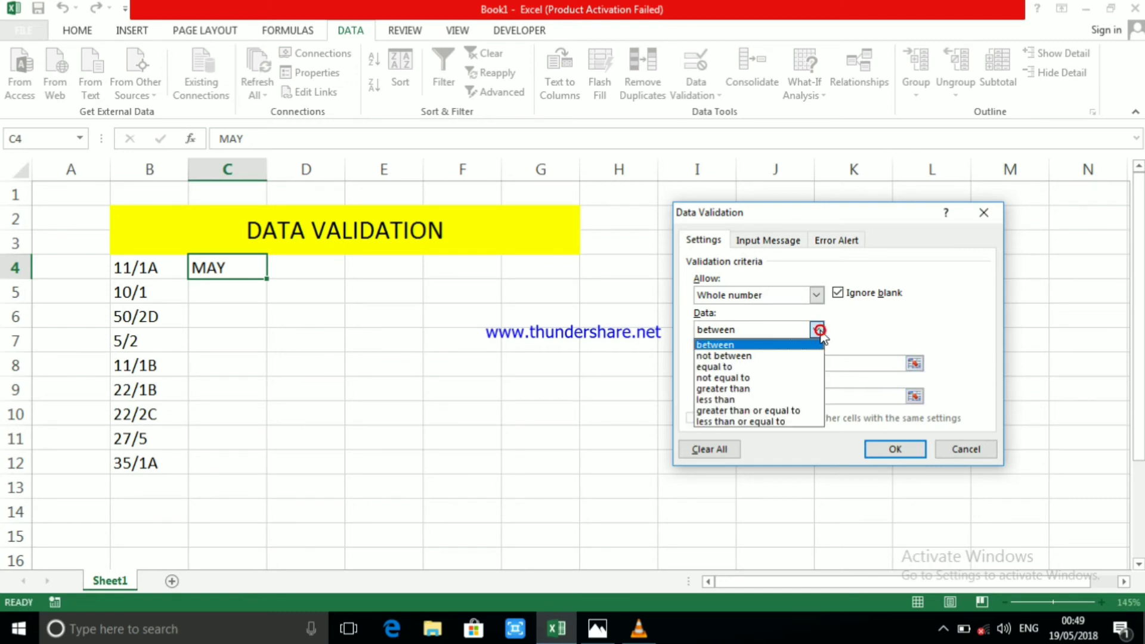
click(854, 325)
click(817, 295)
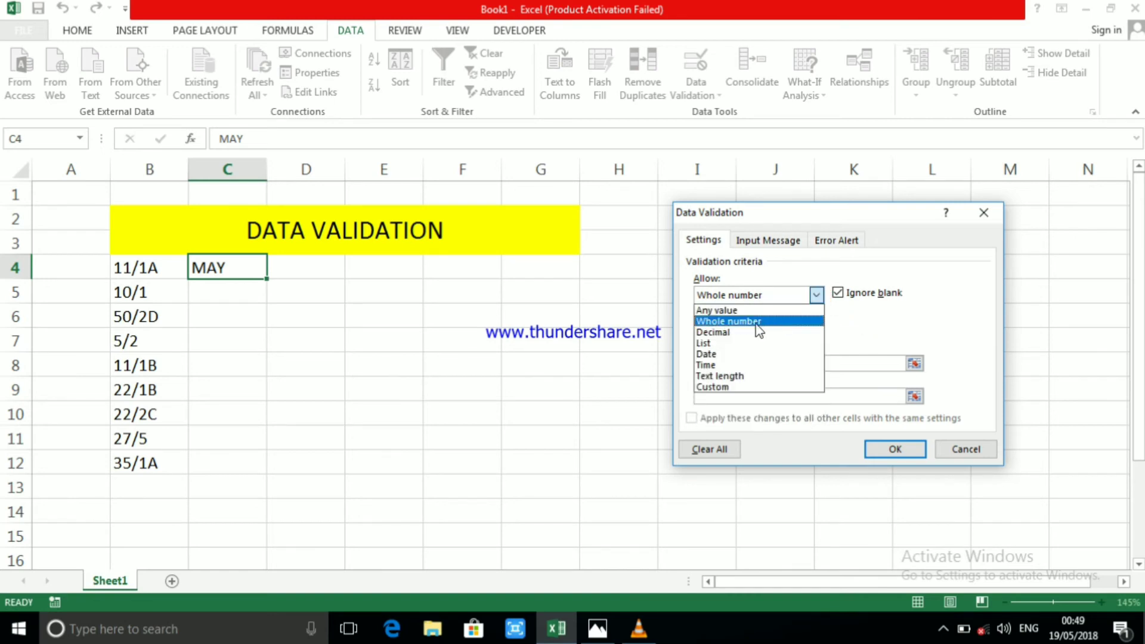
click(718, 354)
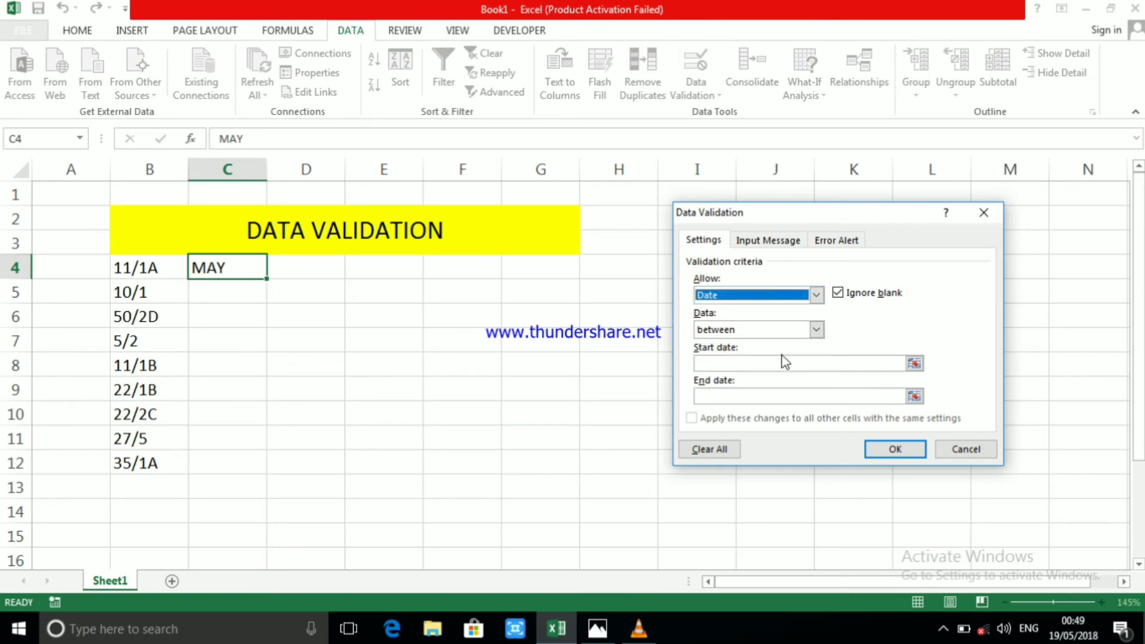
click(818, 296)
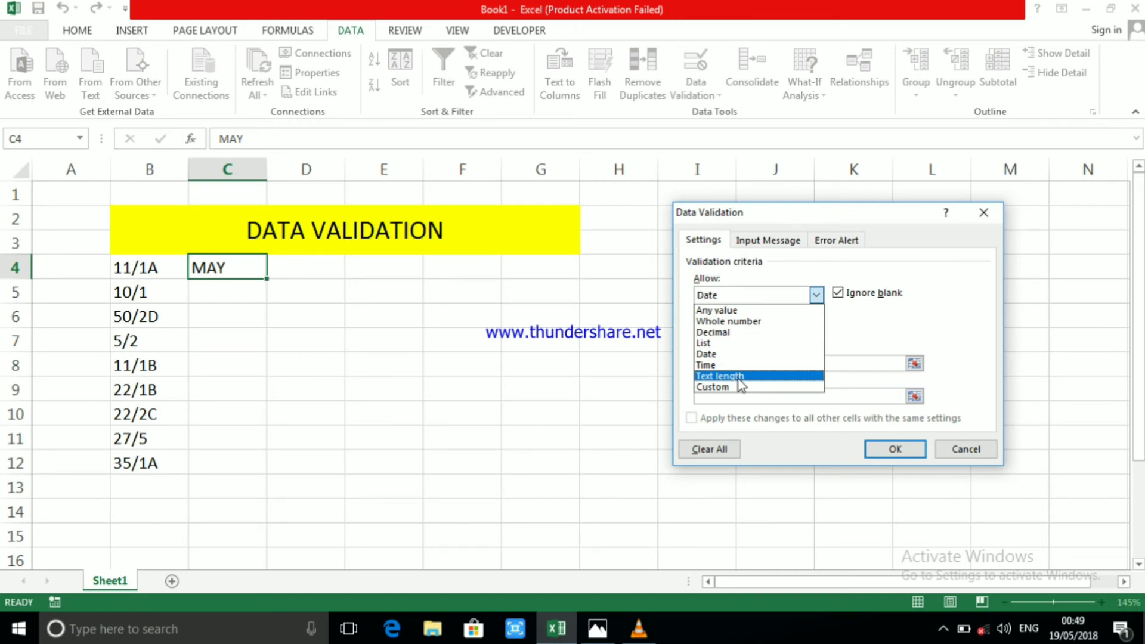
click(741, 377)
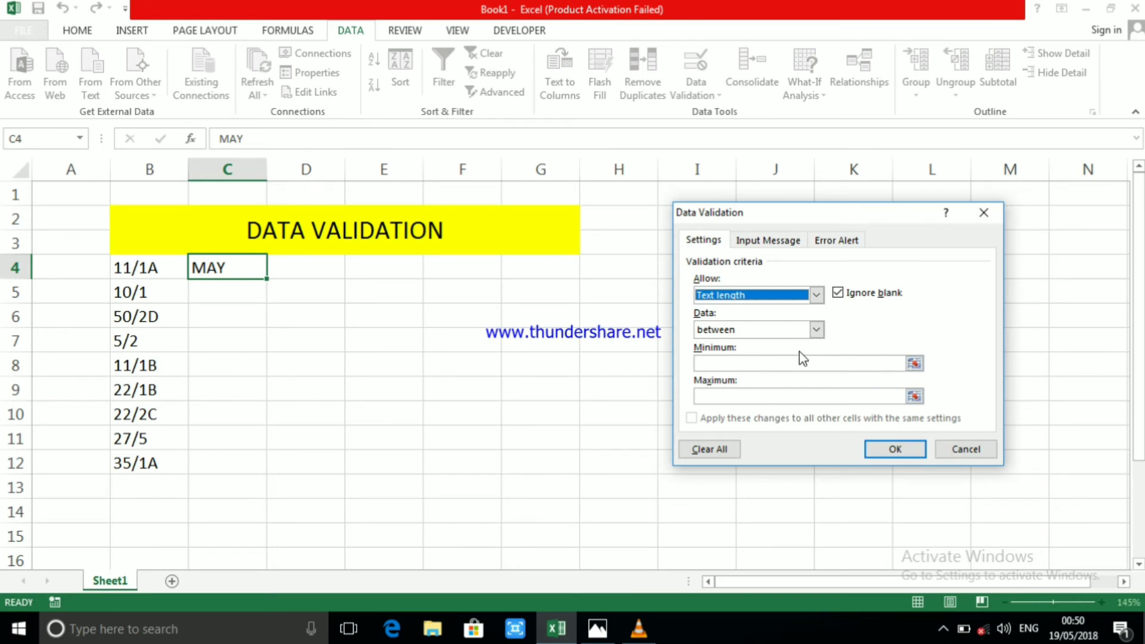
click(816, 296)
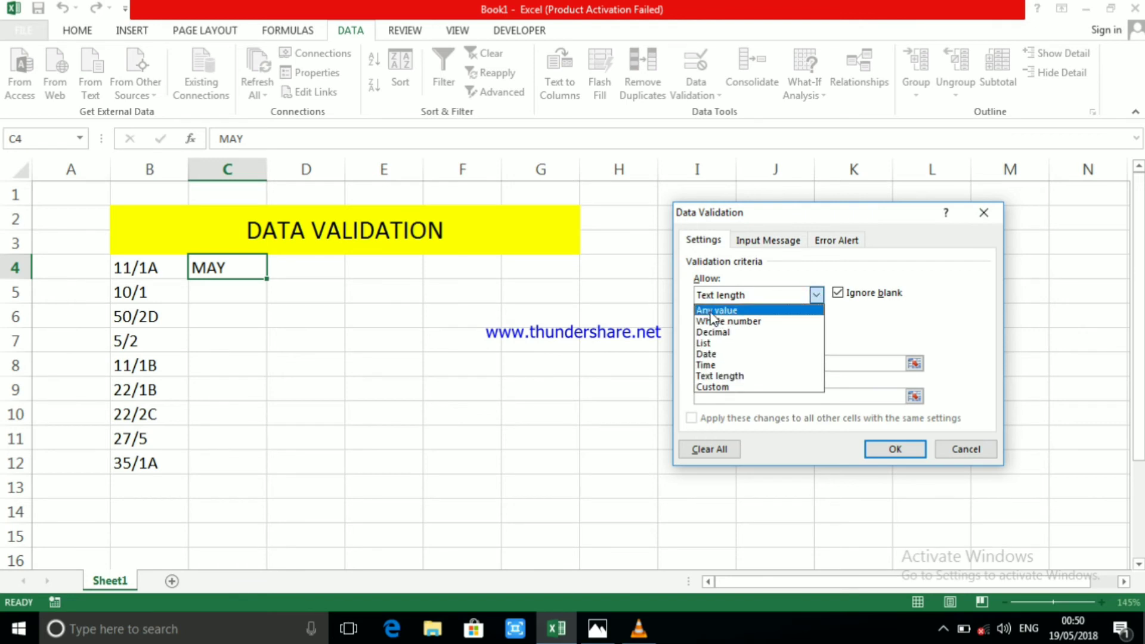
Restrict C4's text length to between 1 and 3 characters.
click(833, 244)
click(833, 245)
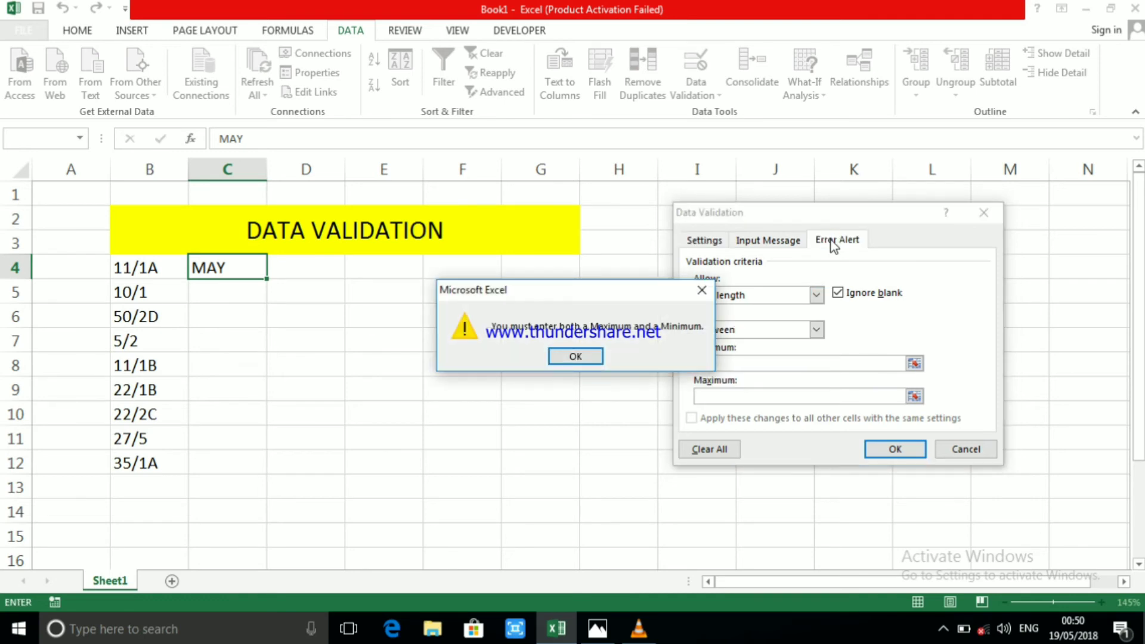
click(591, 359)
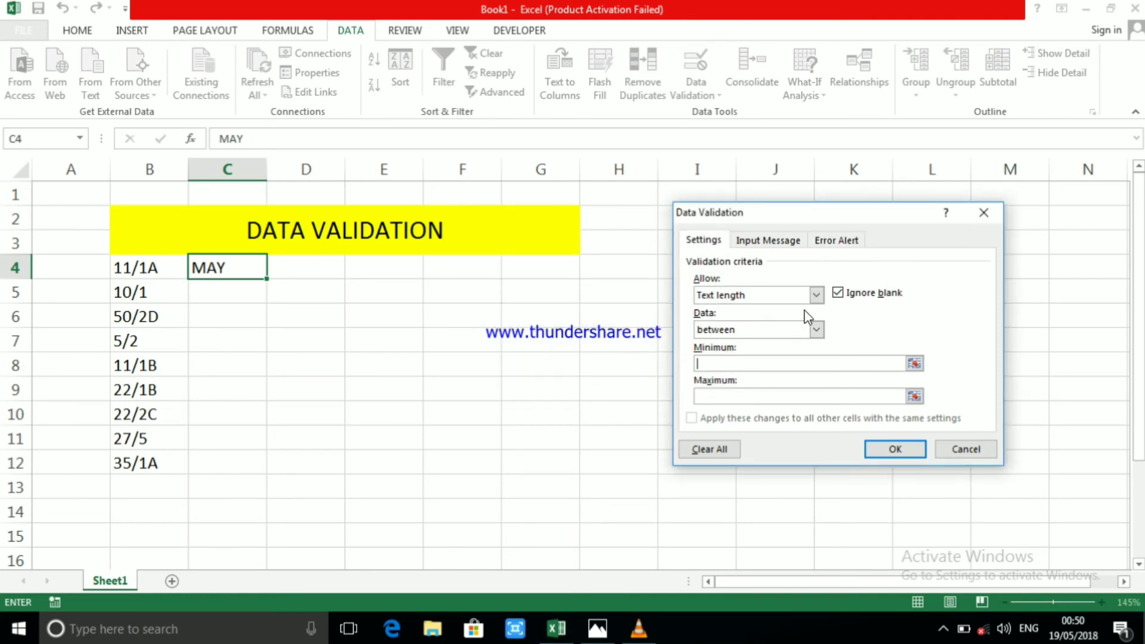
click(816, 330)
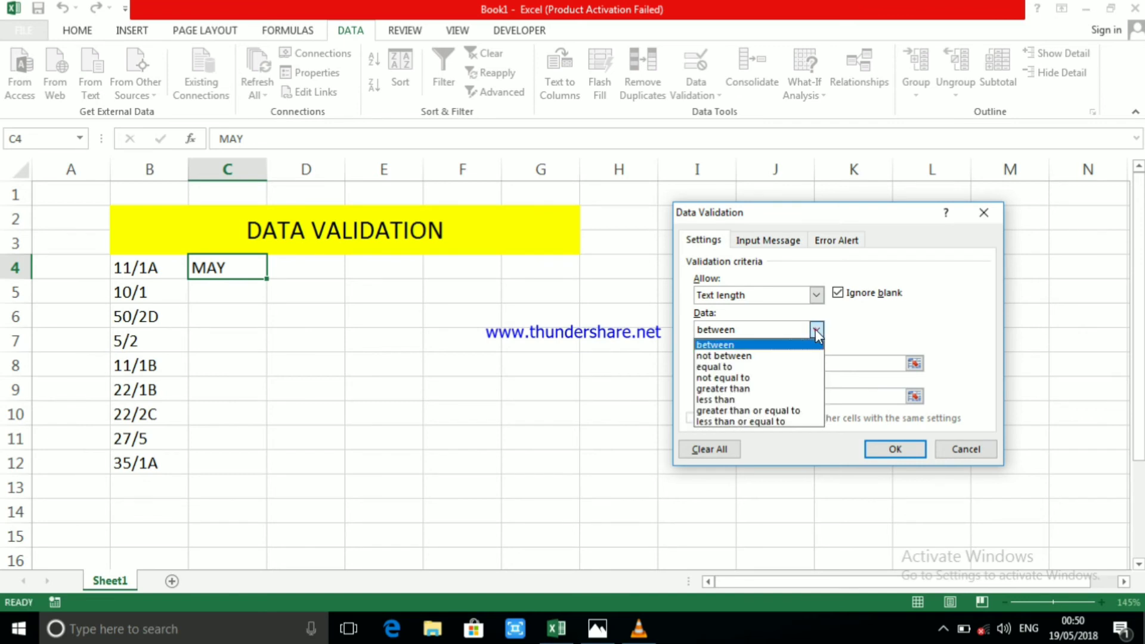
click(816, 331)
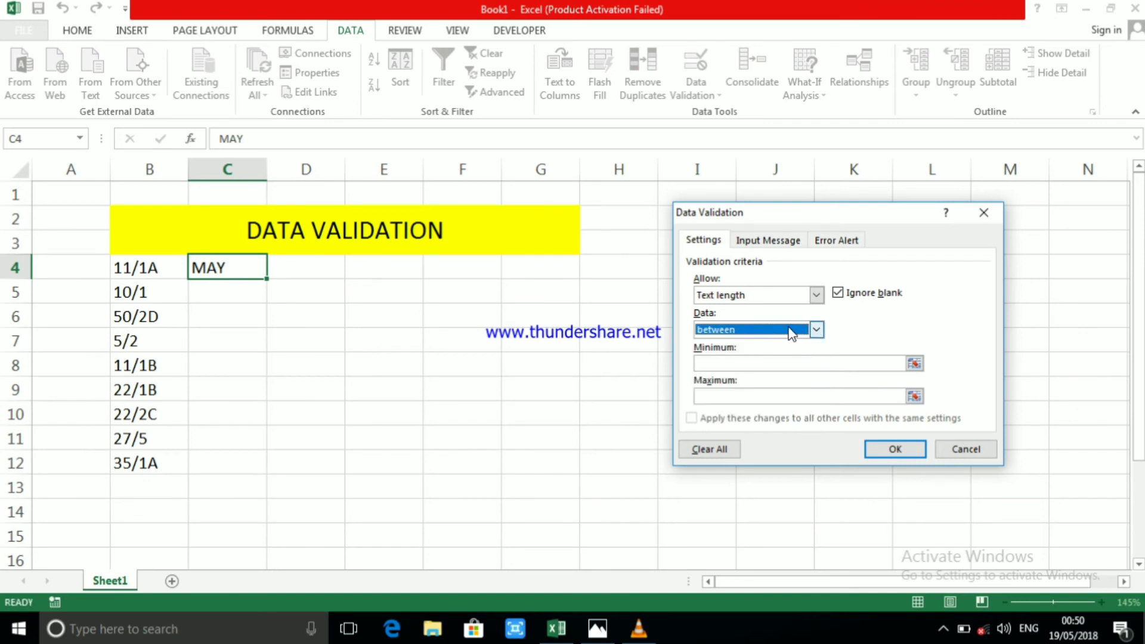
click(756, 363)
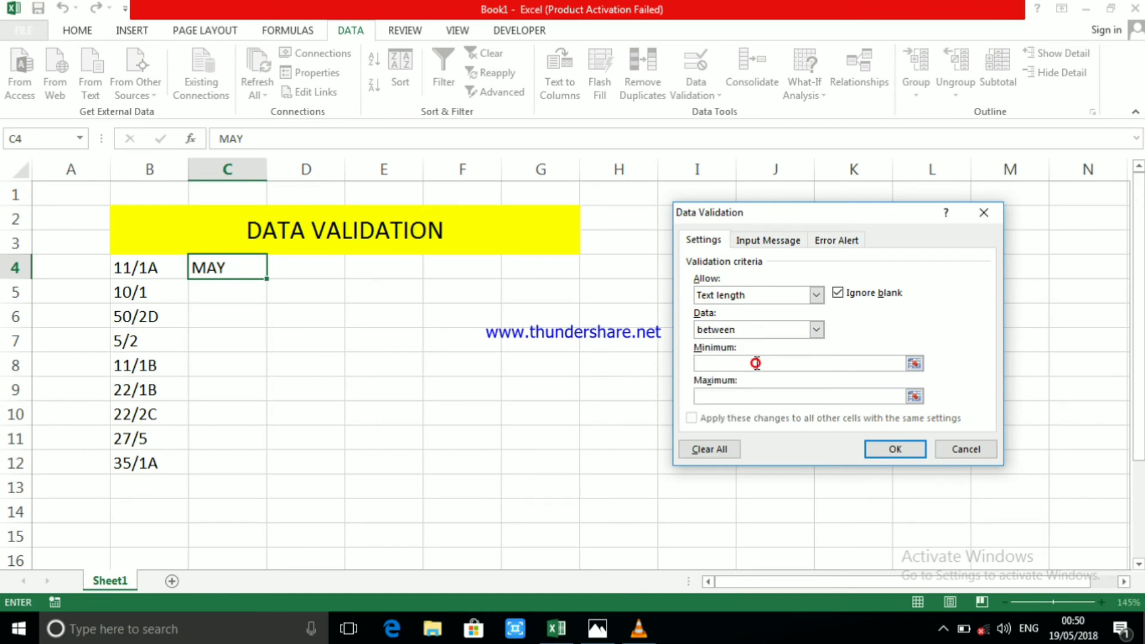
text(1)
click(740, 394)
text(3)
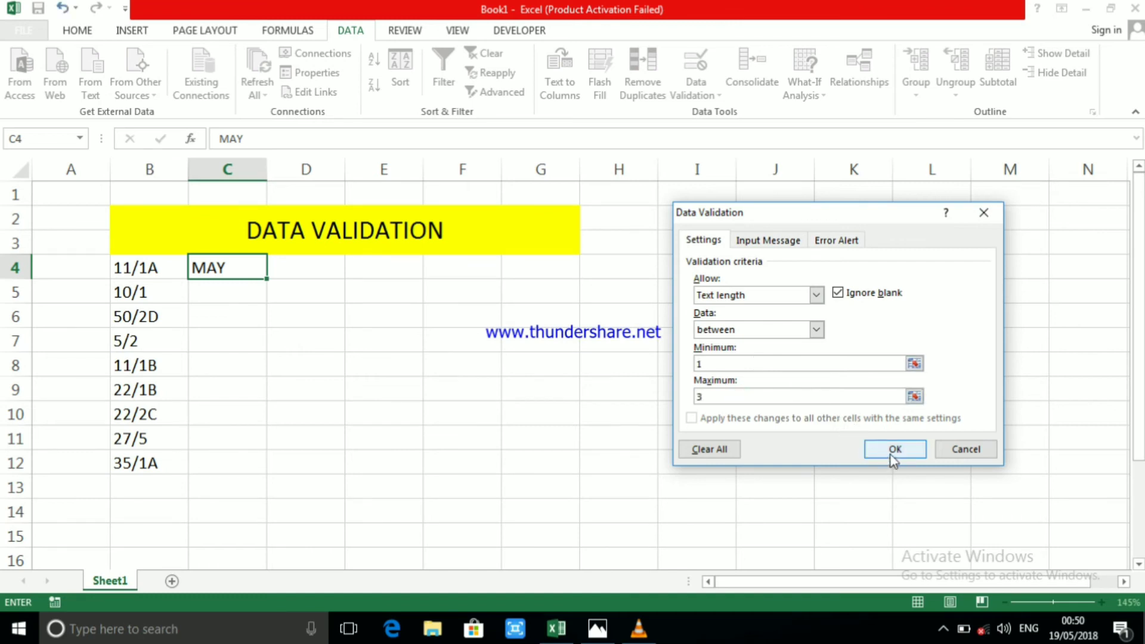
click(834, 240)
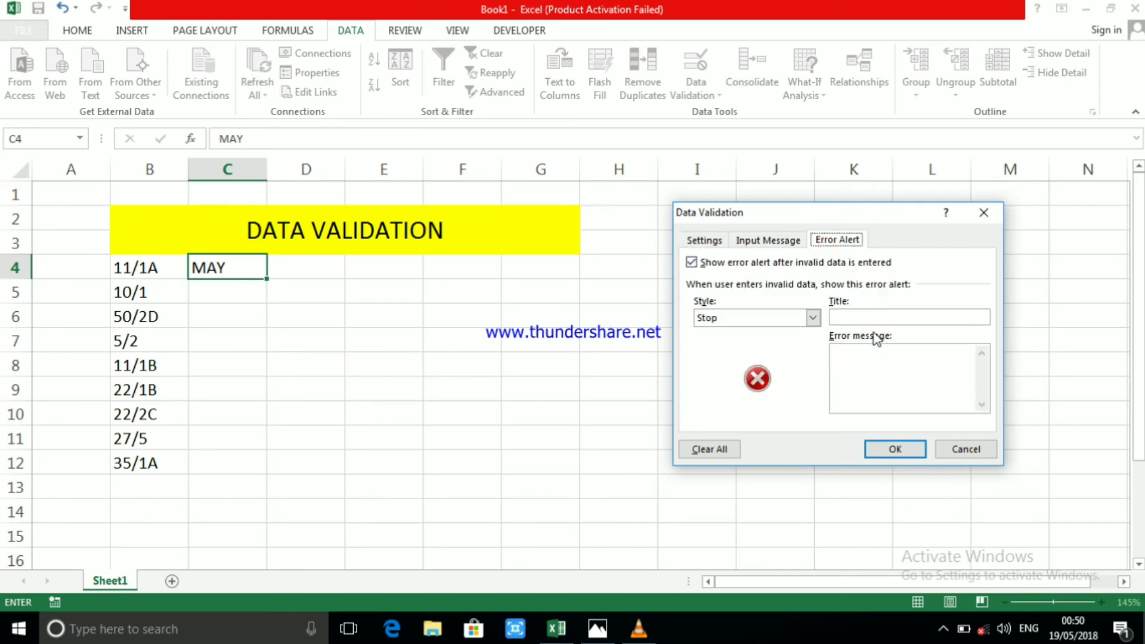
Use an Information alert with the message 'PLS INPUT CORRECT DATA' and apply the rule.
click(815, 322)
click(751, 354)
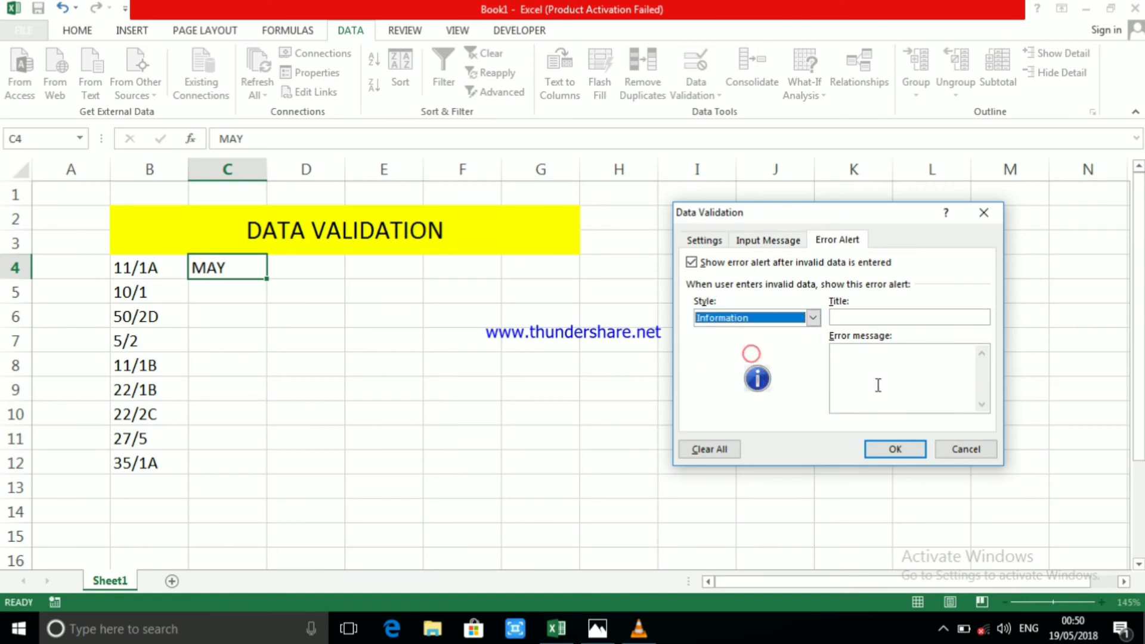
click(873, 375)
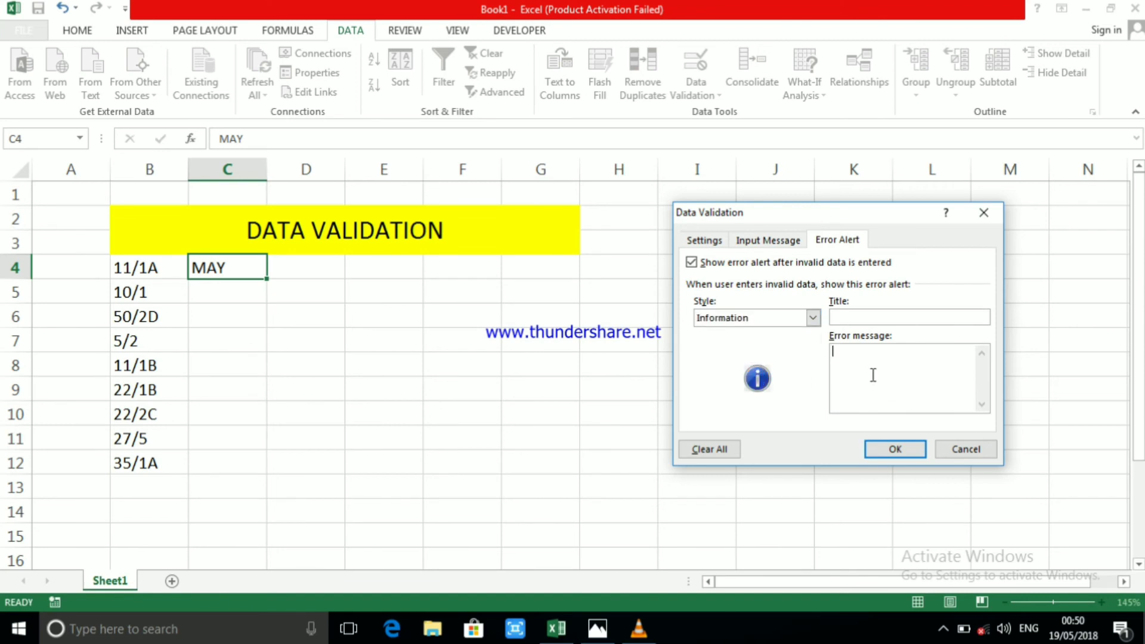
text(PL)
text(S)
text( INP)
text(UT )
text(C)
text(ORR)
text(EC)
text(T D)
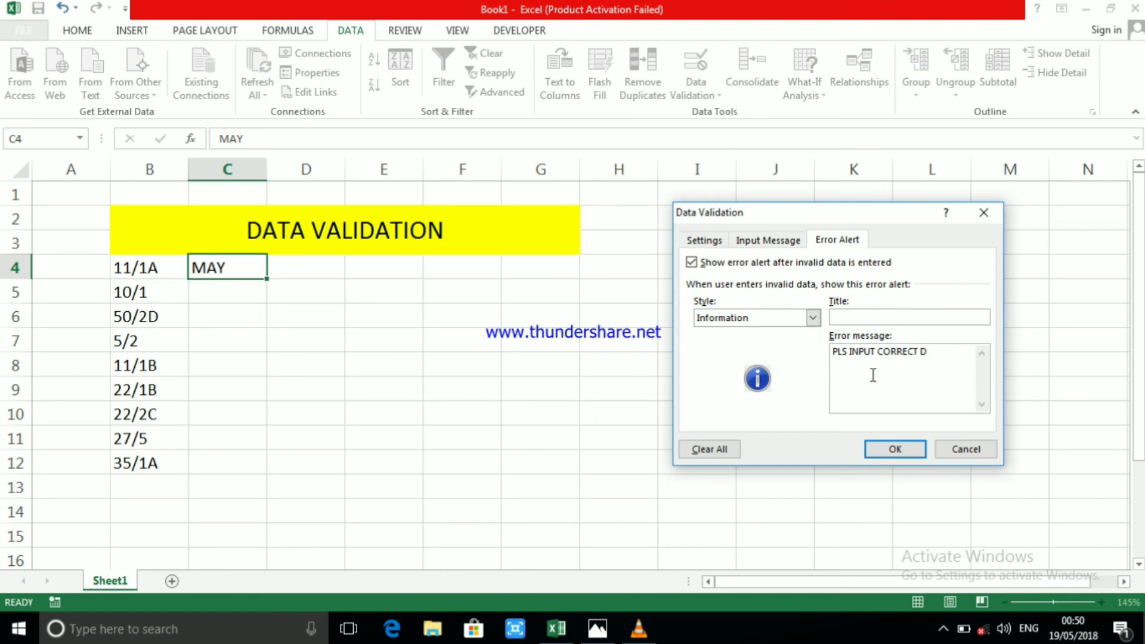
text(ATA)
click(908, 459)
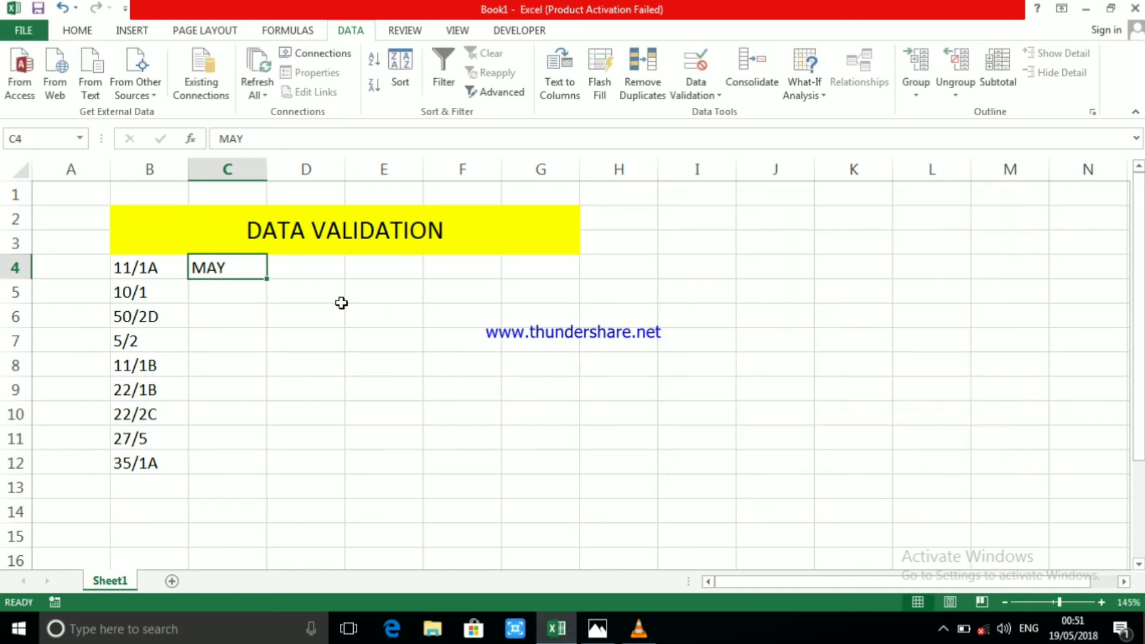
Change C4 to MAYA and keep it despite the Information alert.
double_click(238, 269)
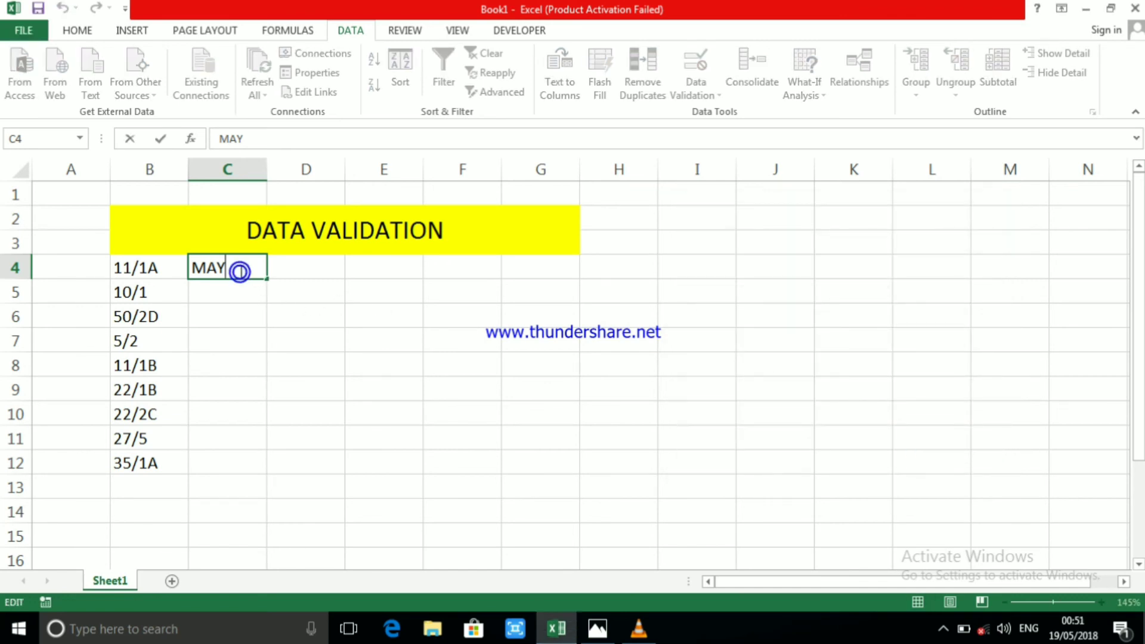
text(A)
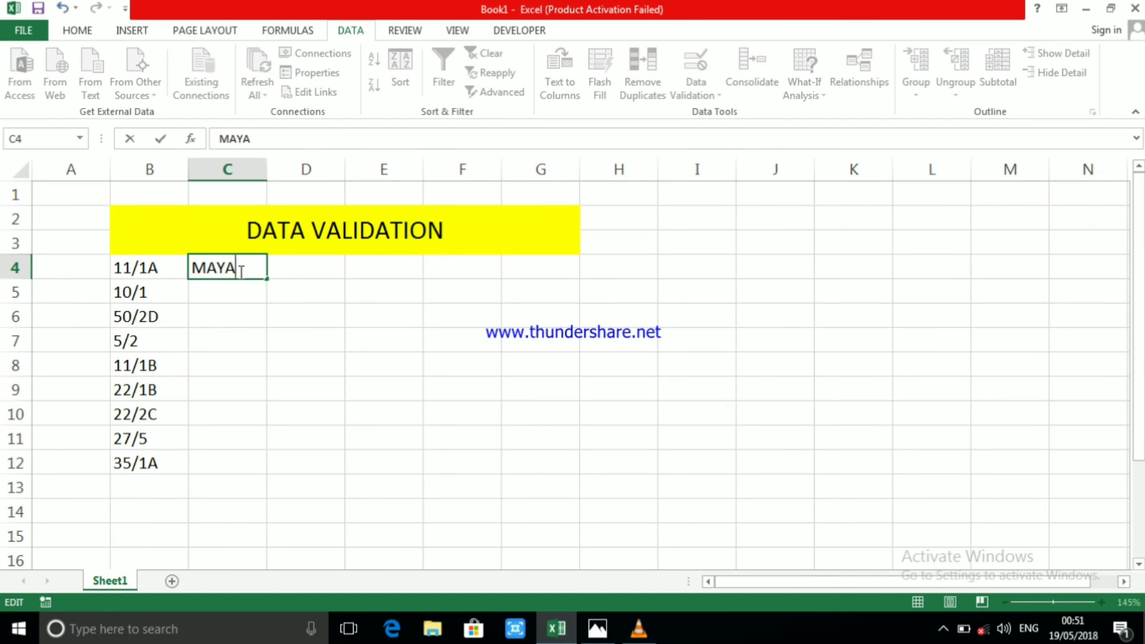
key(Return)
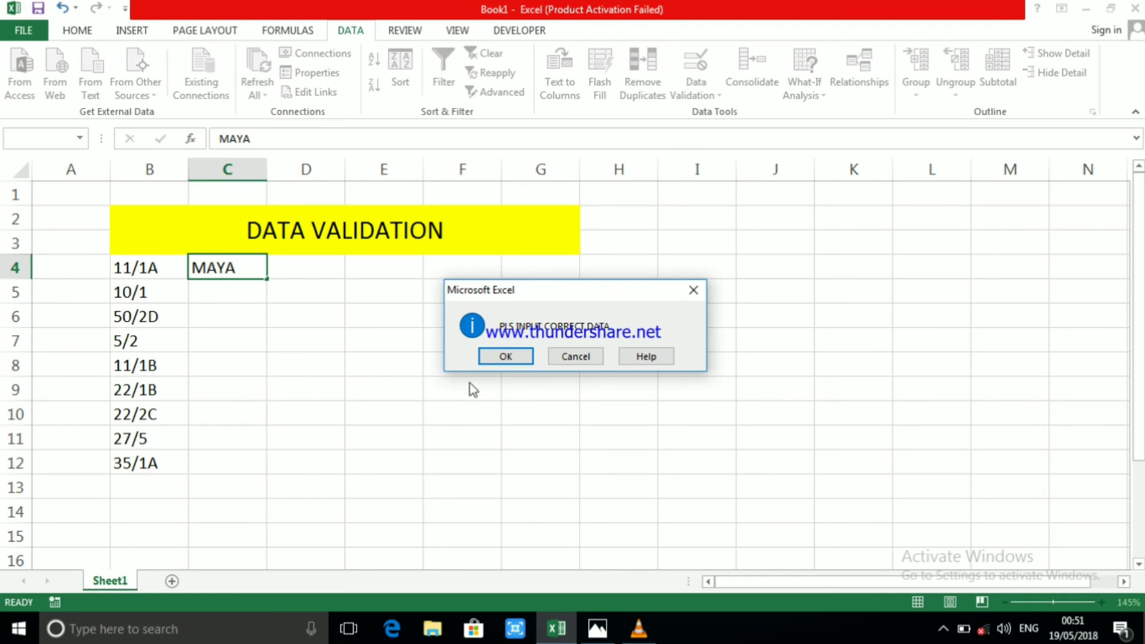
click(488, 358)
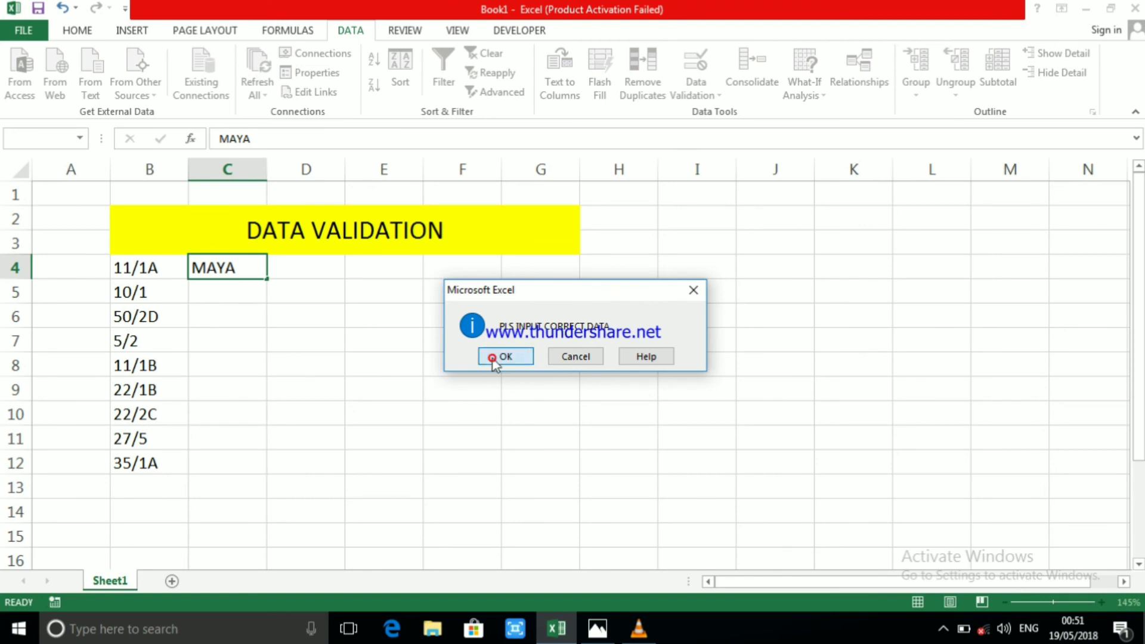
click(237, 272)
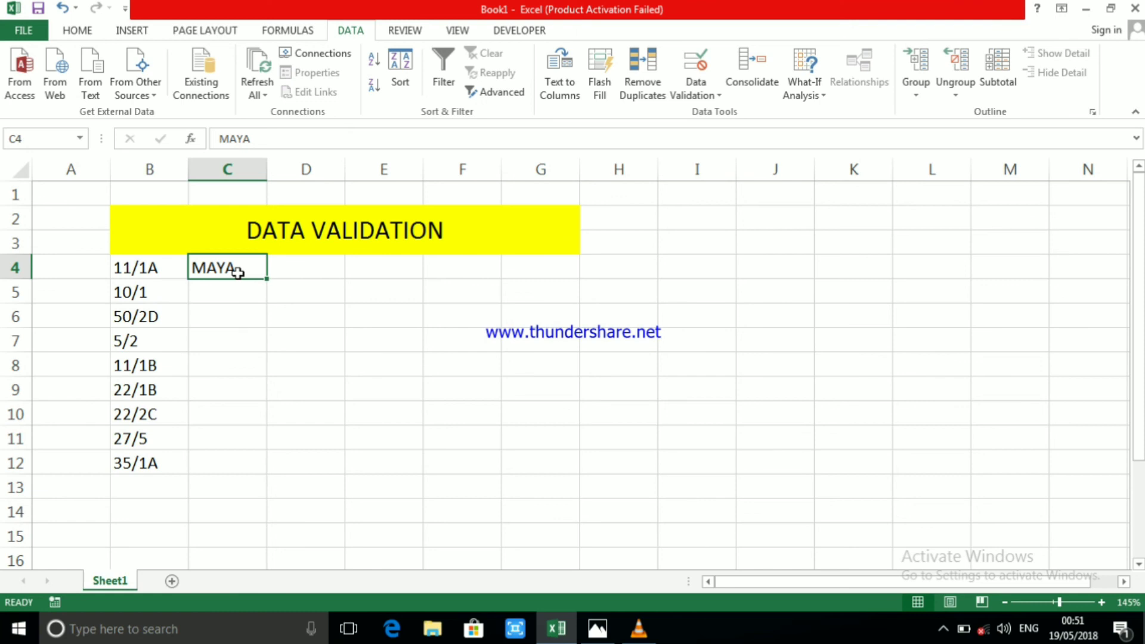
Try entering ABCD in C5, then cancel it when the Stop alert rejects it.
click(251, 289)
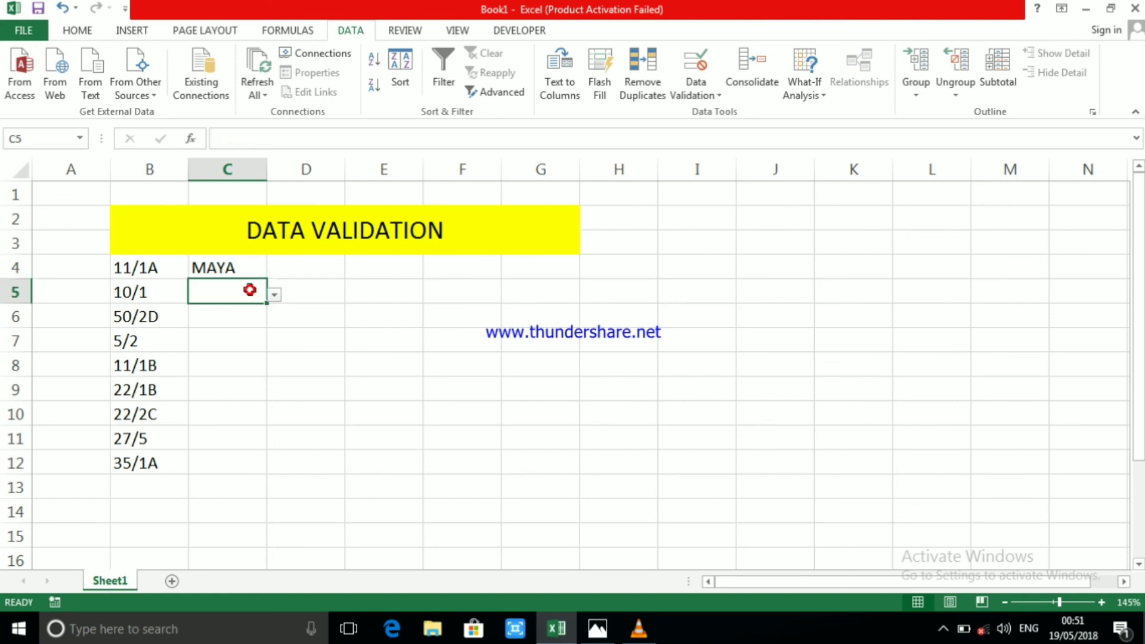
click(251, 267)
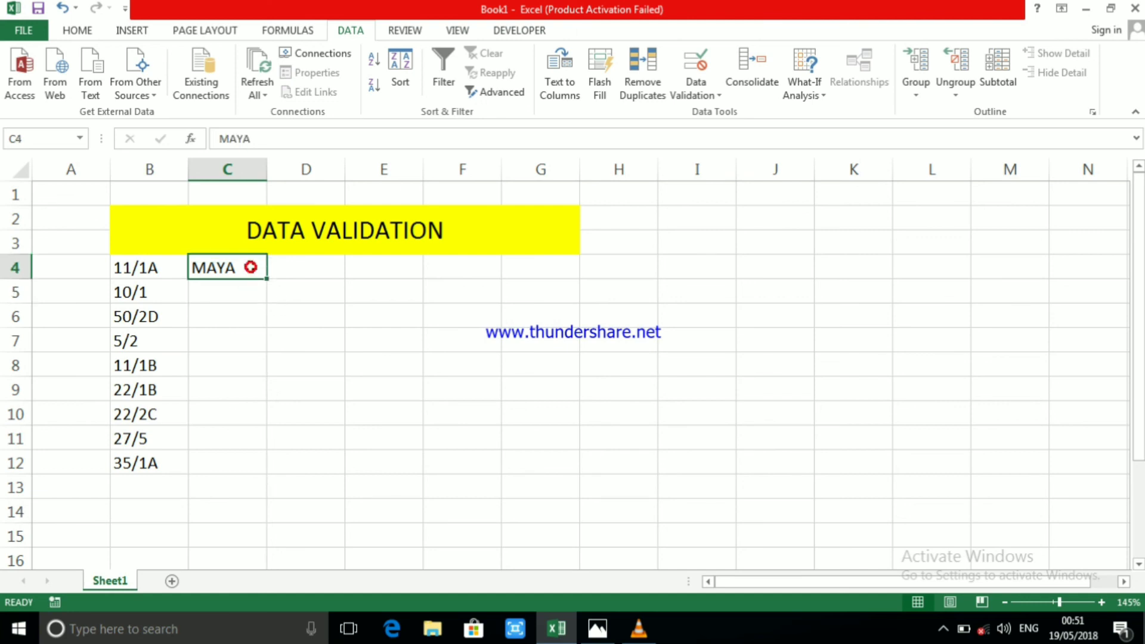
click(252, 287)
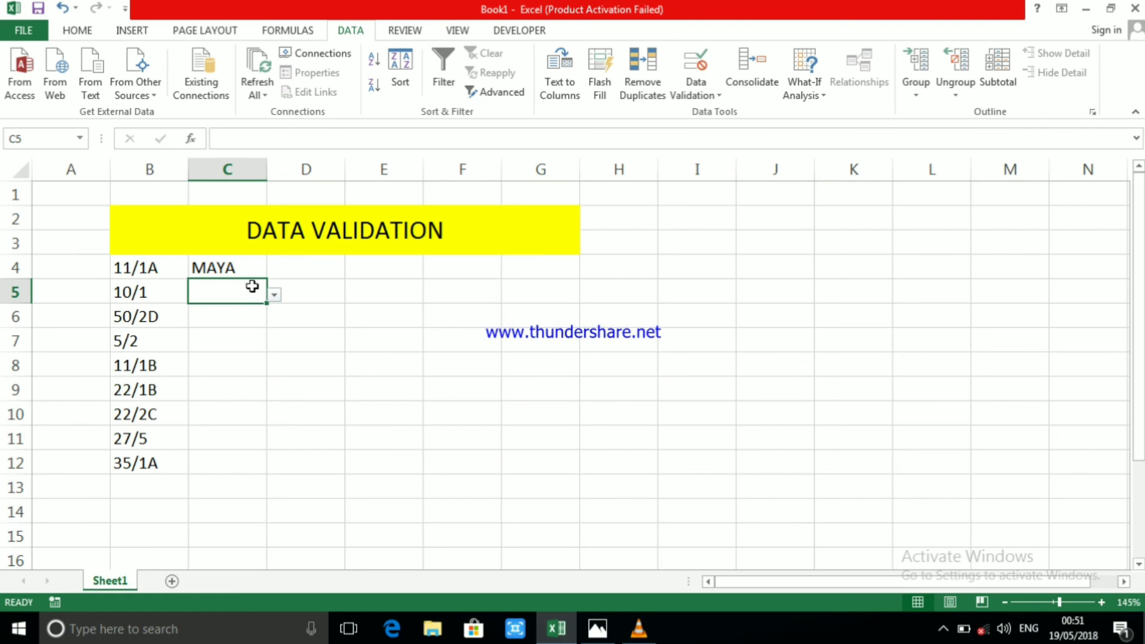
text(AB)
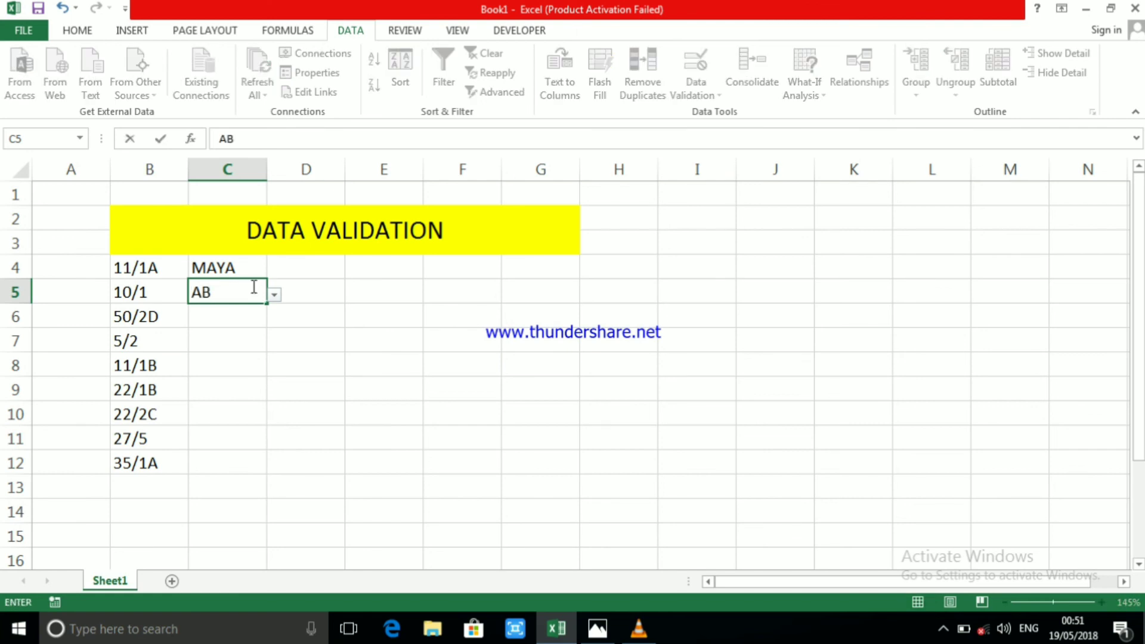
text(CD)
key(Return)
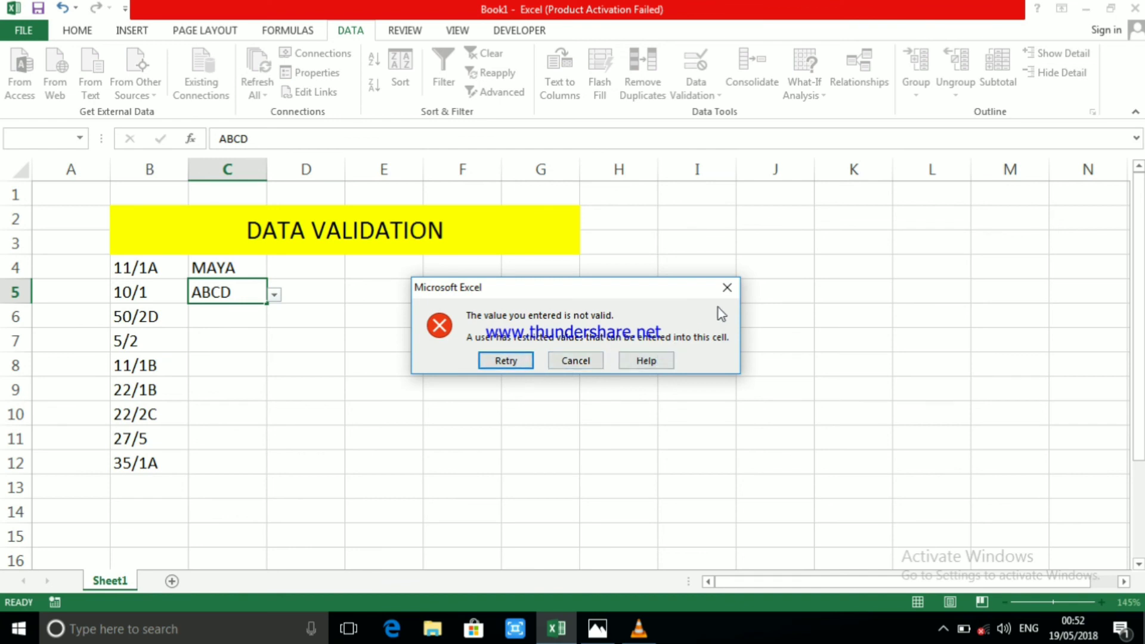
click(727, 287)
click(221, 269)
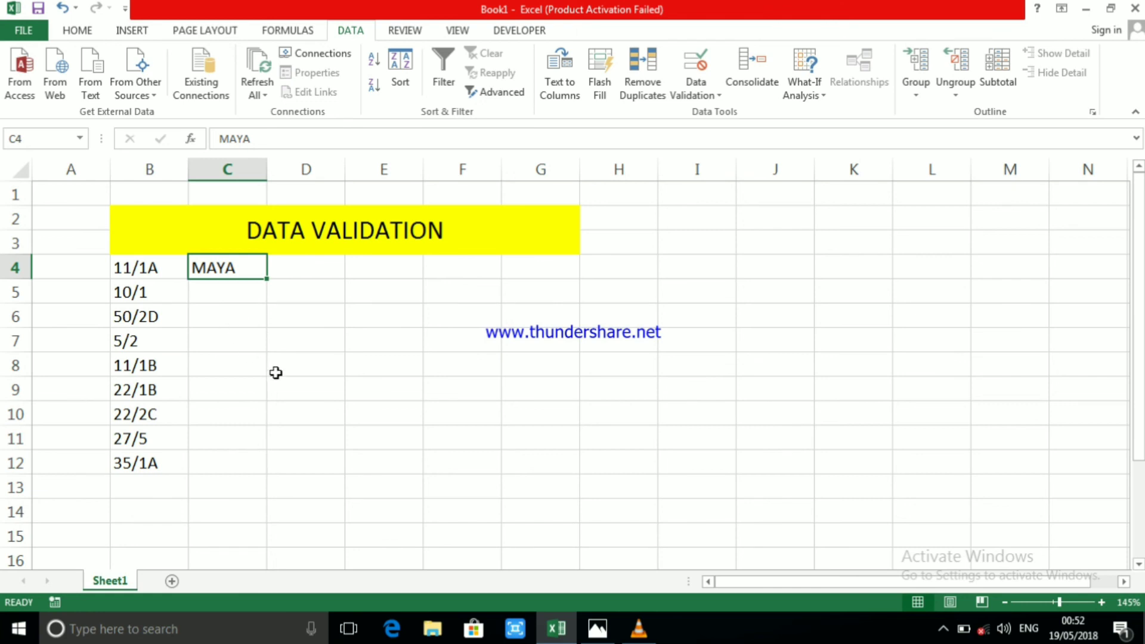
scroll(358, 394, down, 20)
scroll(346, 376, up, 20)
scroll(333, 368, up, 20)
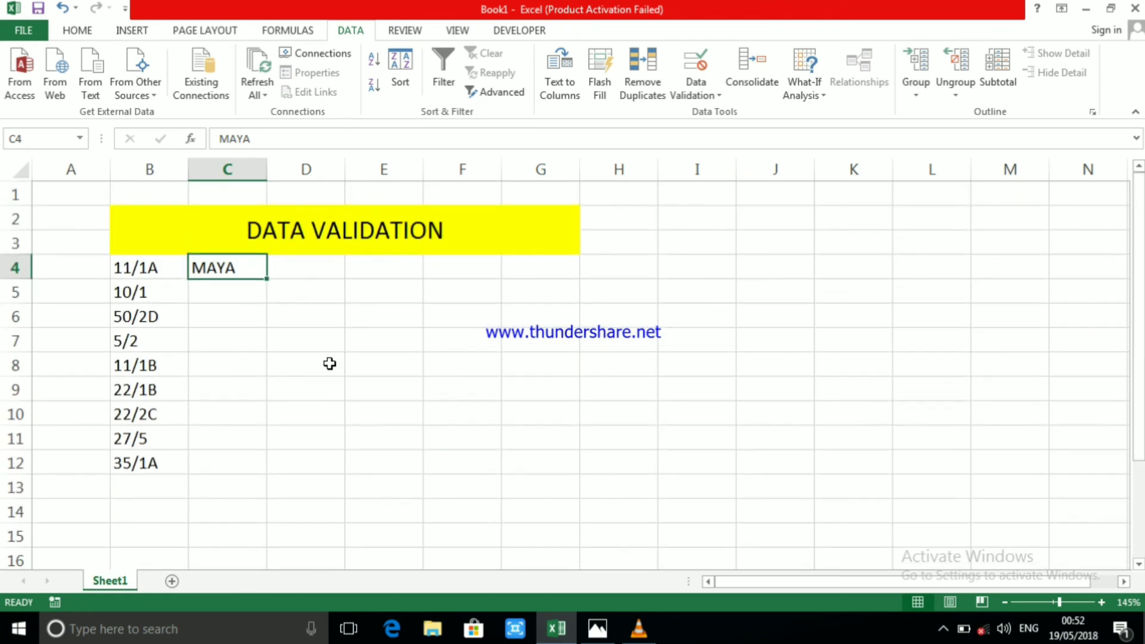